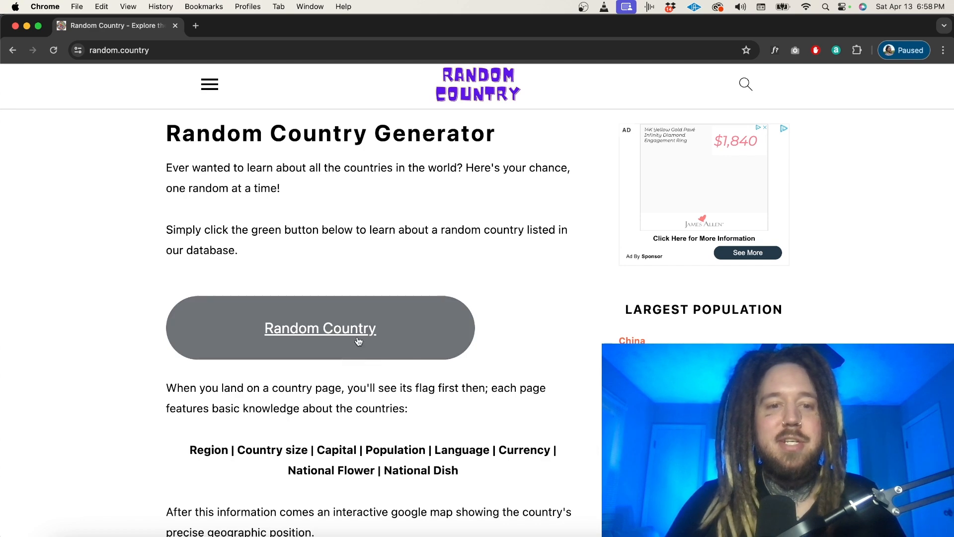
Generate a random country, then search YouTube in a new tab for "belize traditional music".
left_click(351, 336)
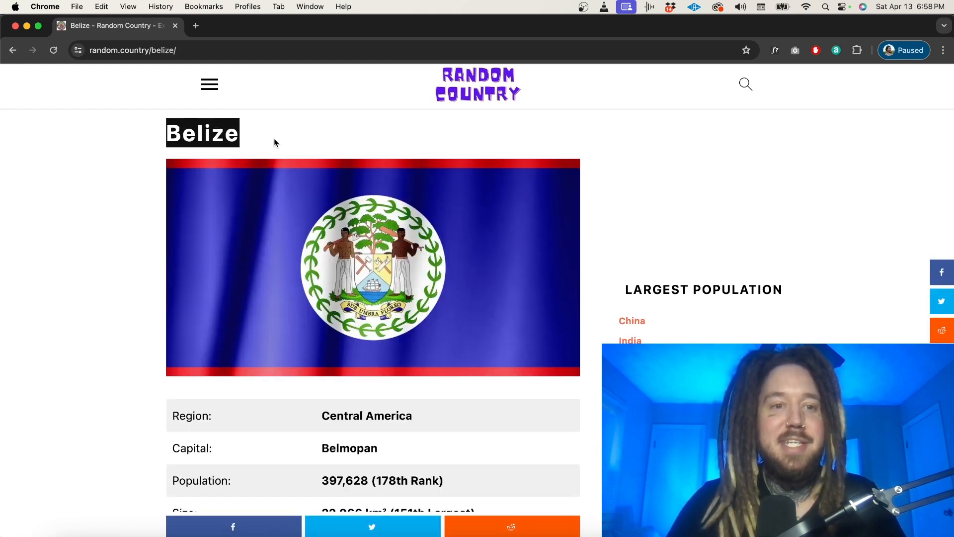
left_click(197, 28)
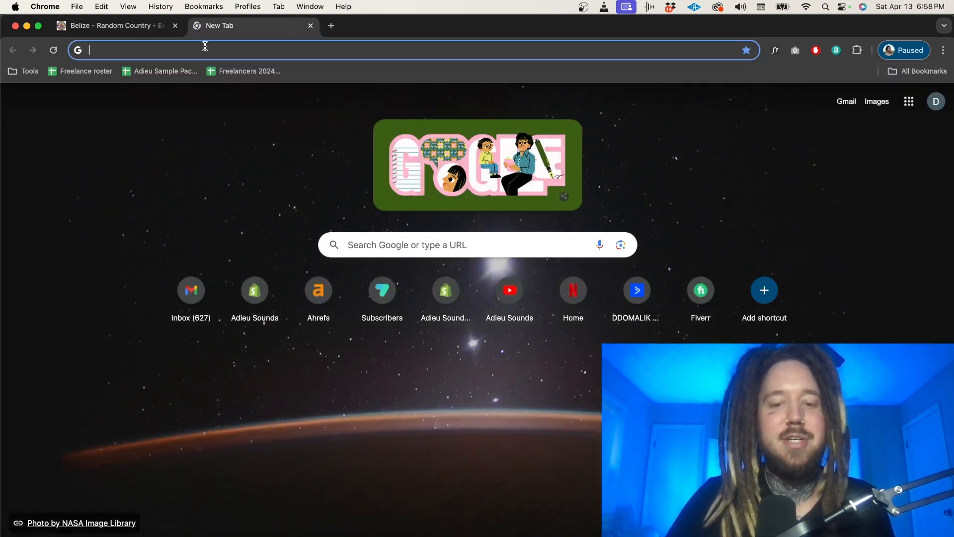
type("you")
key("Return")
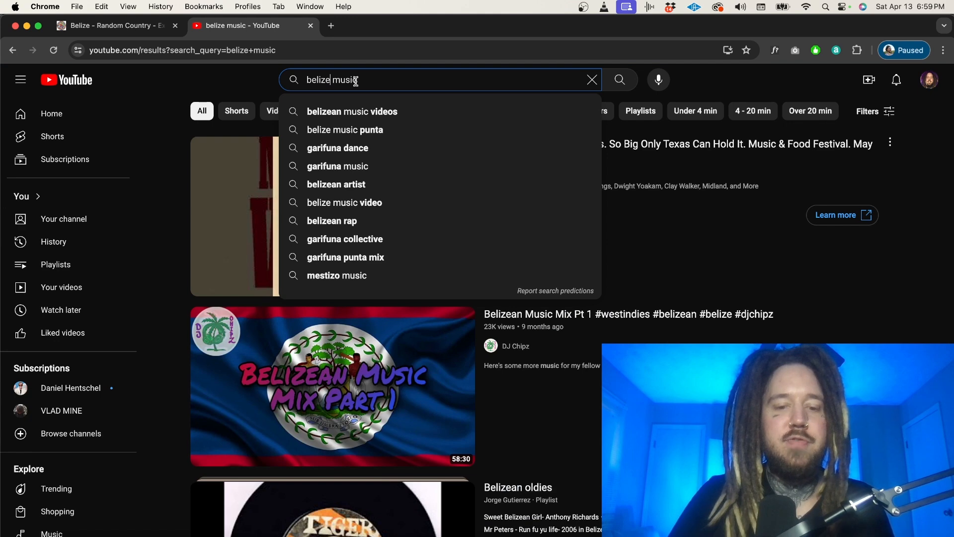
type("trad")
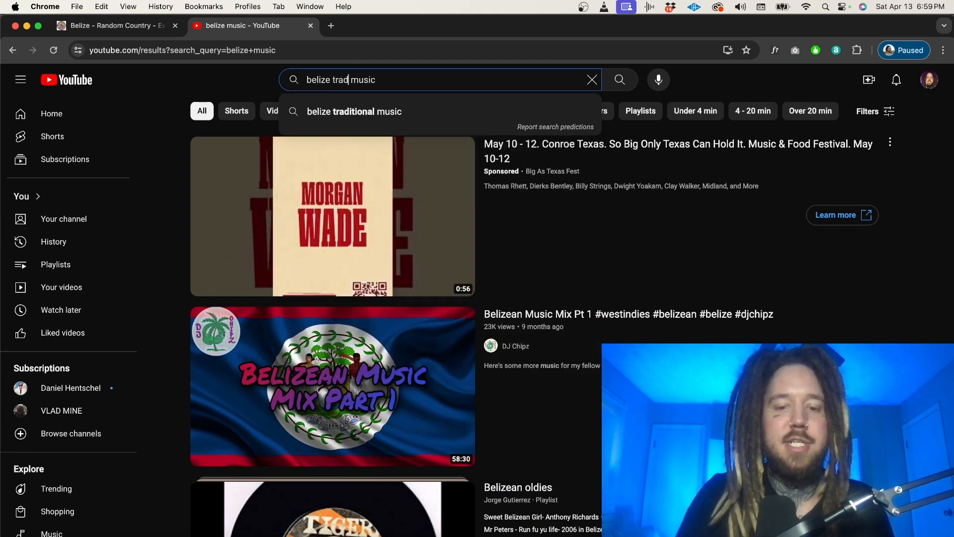
type("iti")
left_click(354, 111)
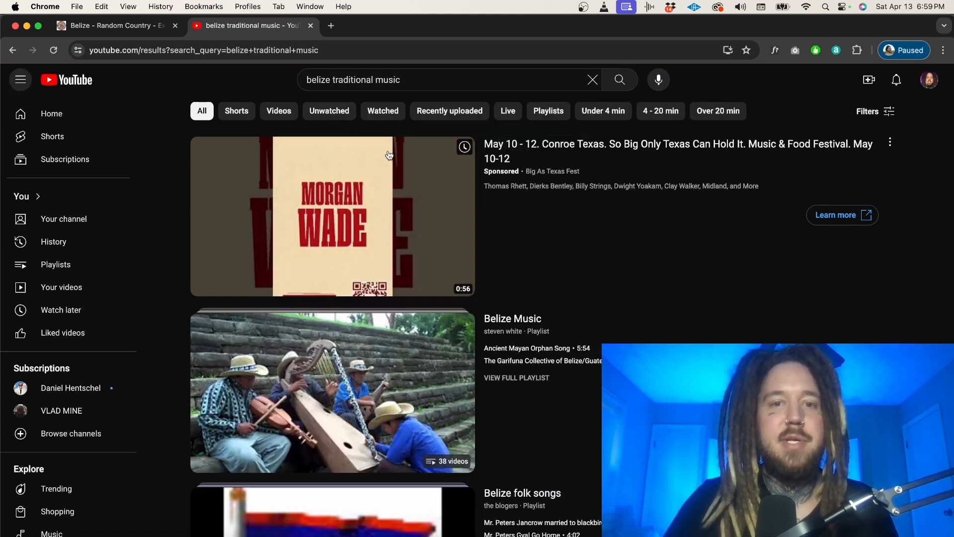
Browse the search results, play "Quetzalcoatl - Pablo Collado" from the Belize Music playlist and pause the video.
scroll(435, 251, "down", 1)
scroll(435, 251, "down", 2)
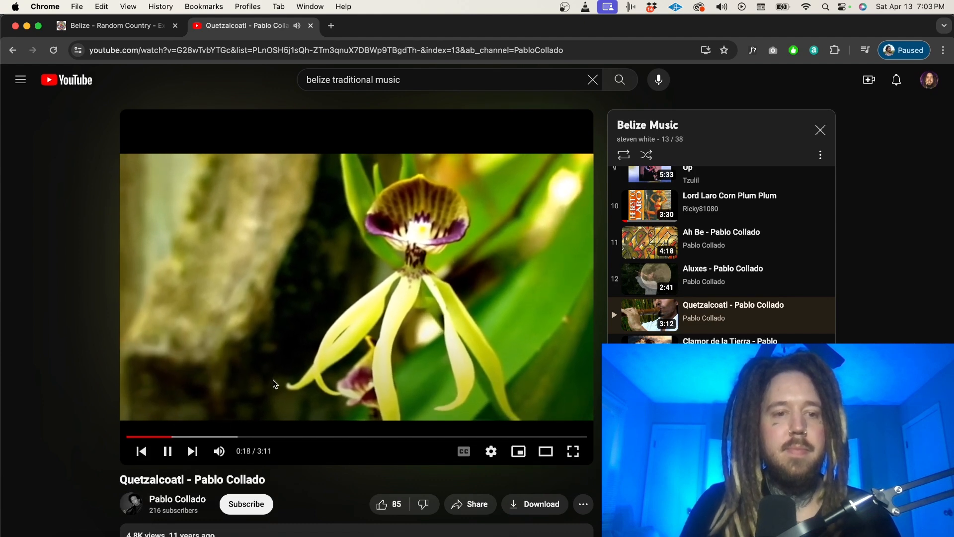
left_click(167, 451)
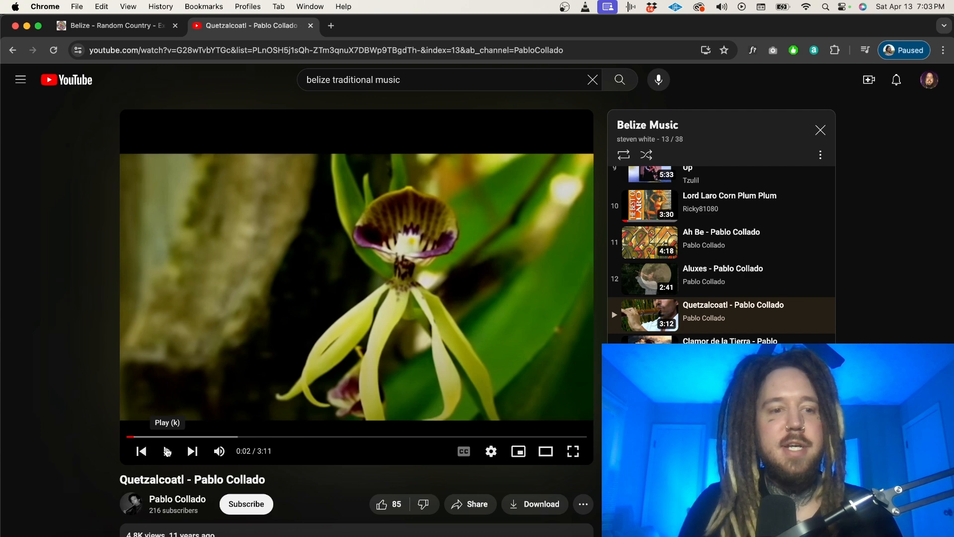
Search for "youtube to mp3" in a new browser tab.
left_click(319, 50)
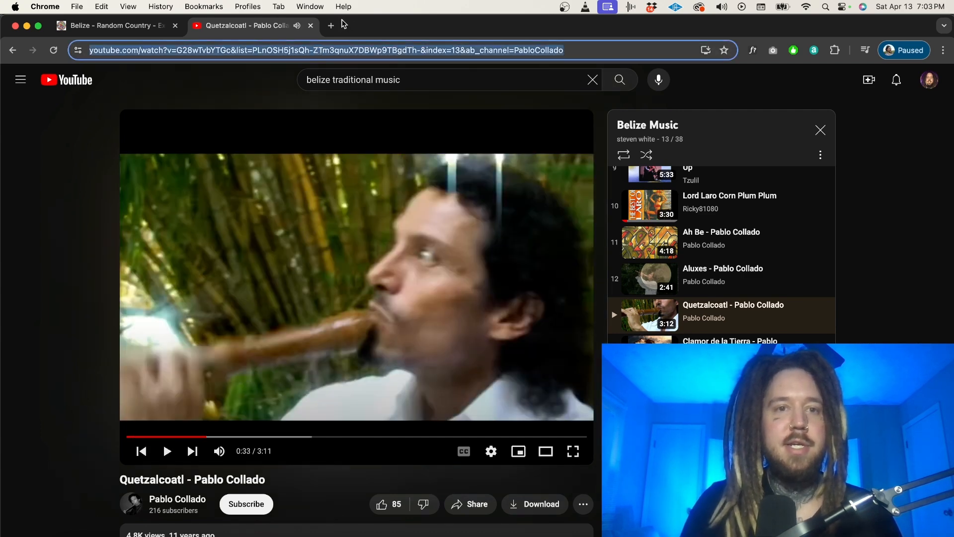
left_click(332, 26)
type("youtube")
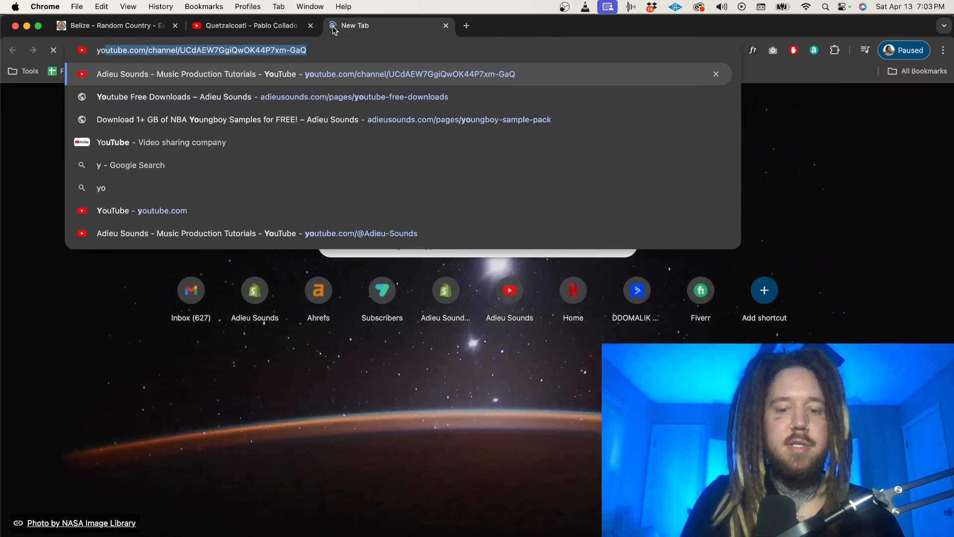
type(" to mp3")
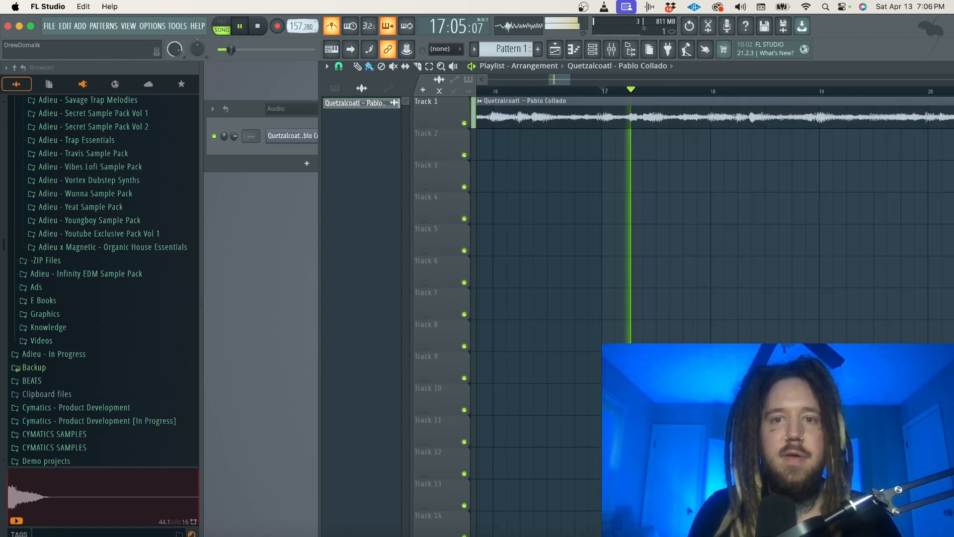
In FL Studio, lower the project tempo to 157.120 BPM and play the Quetzalcoatl sample to check its timing.
left_click_drag(310, 26, 311, 29)
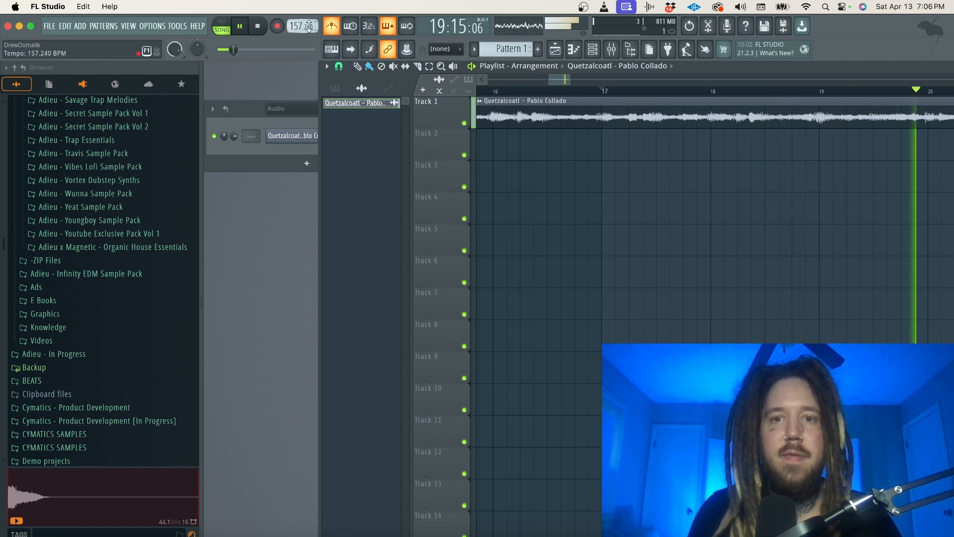
key("space")
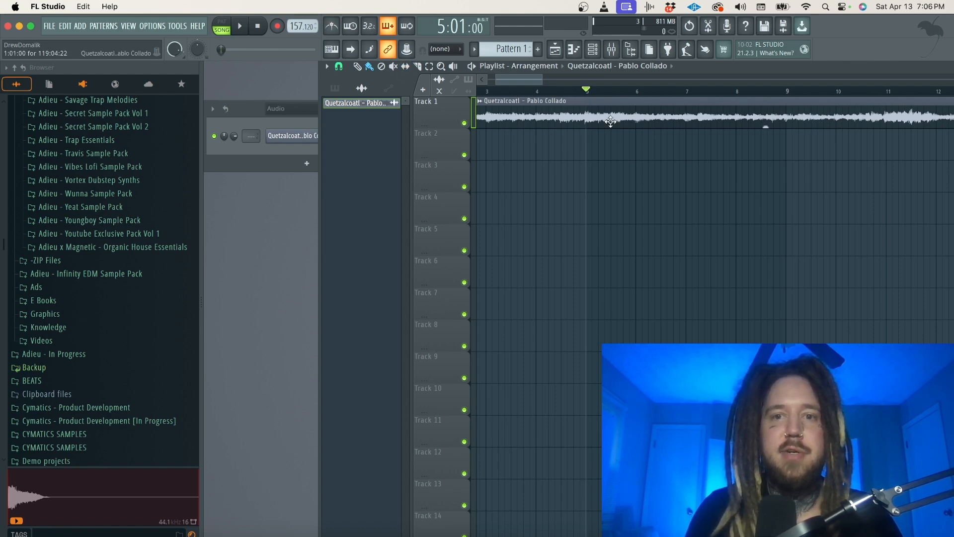
key("space")
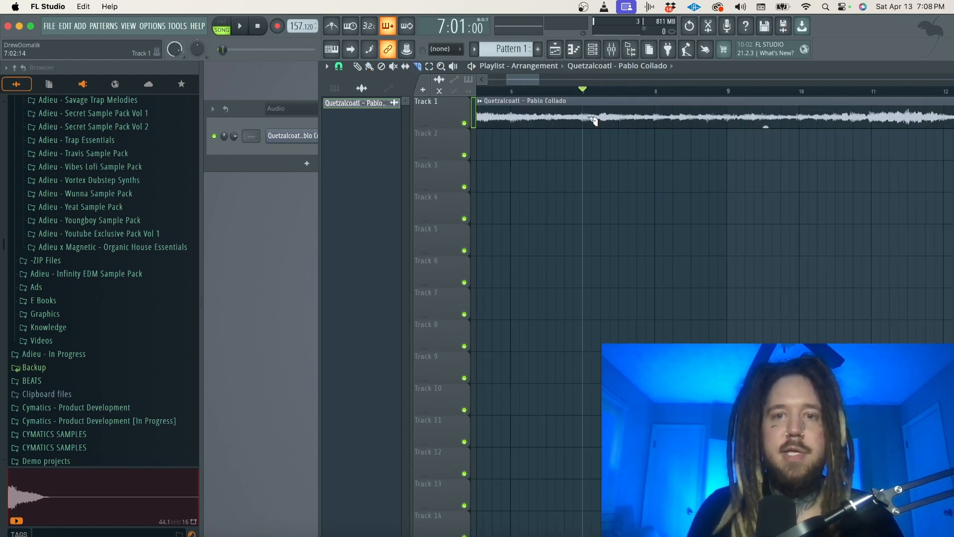
Remove the opening of the Quetzalcoatl clip so it starts at bar 7, and set the project tempo to 160 BPM.
right_click(586, 116, "alt+shift")
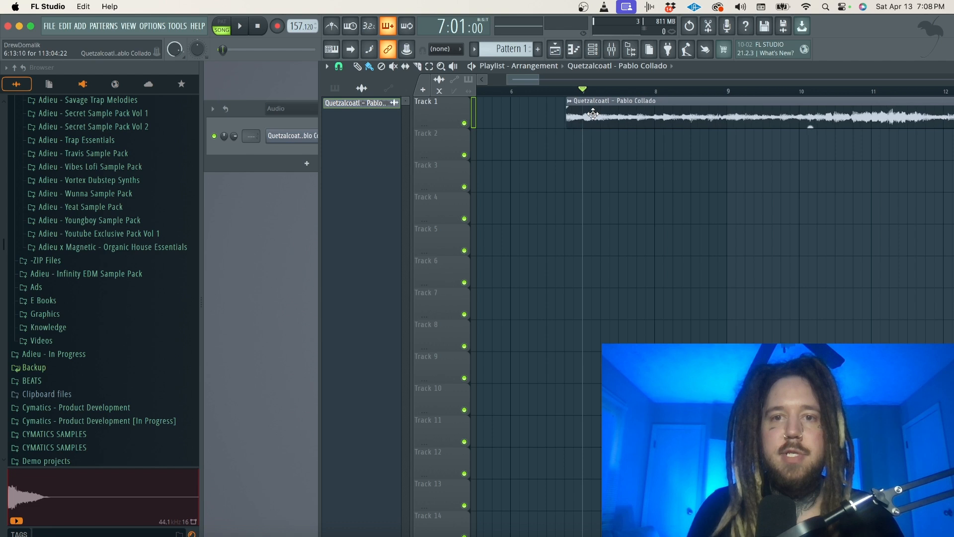
scroll(588, 115, "up", 5)
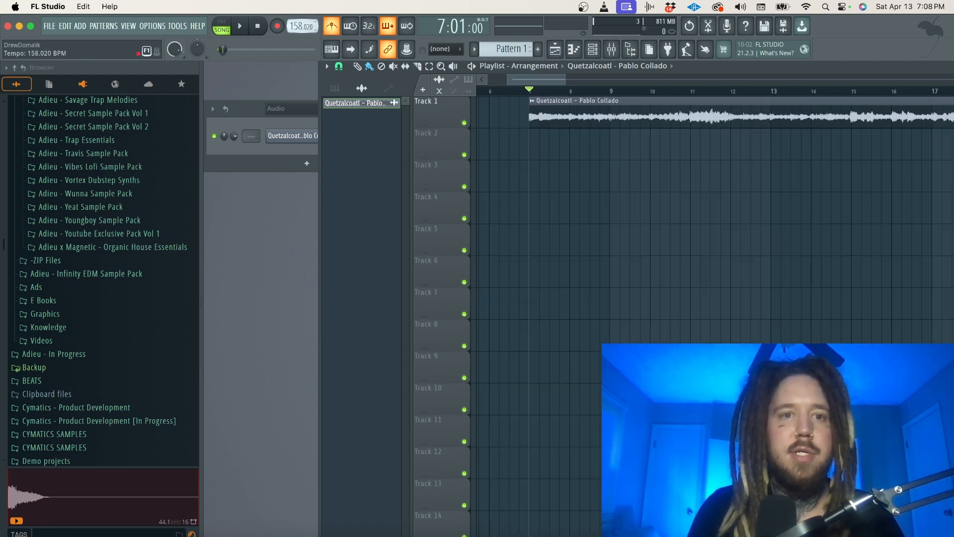
key("space")
left_click_drag(296, 26, 295, 23)
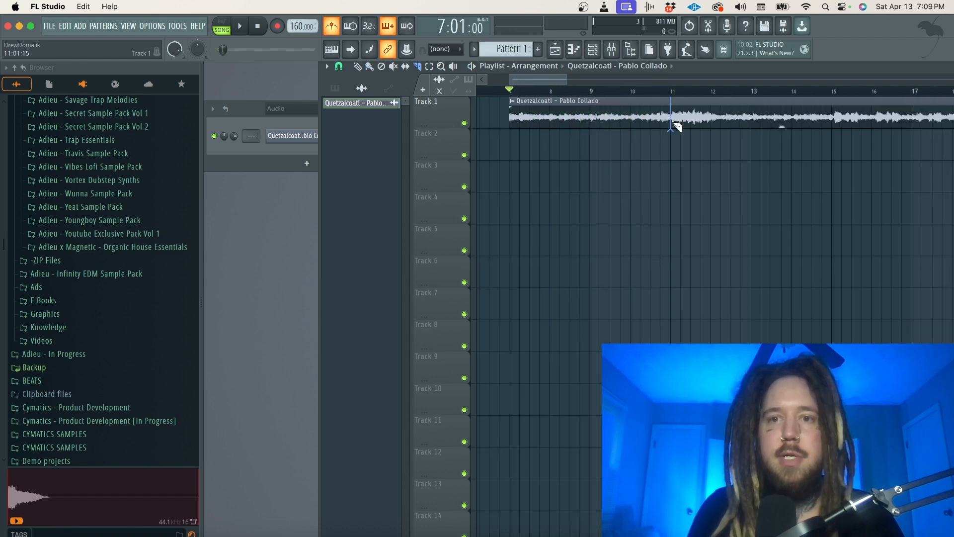
Slice the Quetzalcoatl clip at bar 11 and delete everything after the cut to keep a four-bar loop.
key("b")
right_click(690, 118)
scroll(707, 95, "down", 2)
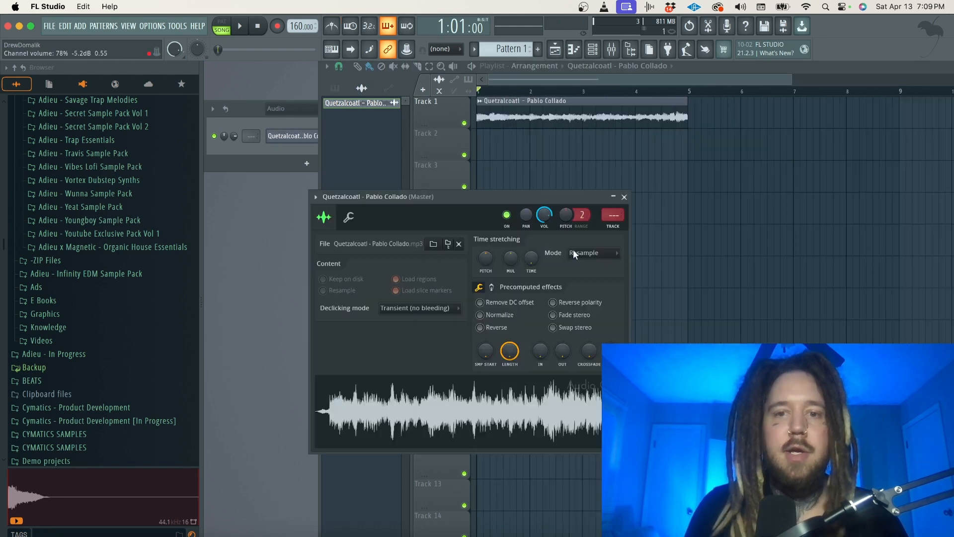
Set the Quetzalcoatl sample's time stretching mode to Stretch, play the loop and reopen the sample's settings.
left_click(582, 253)
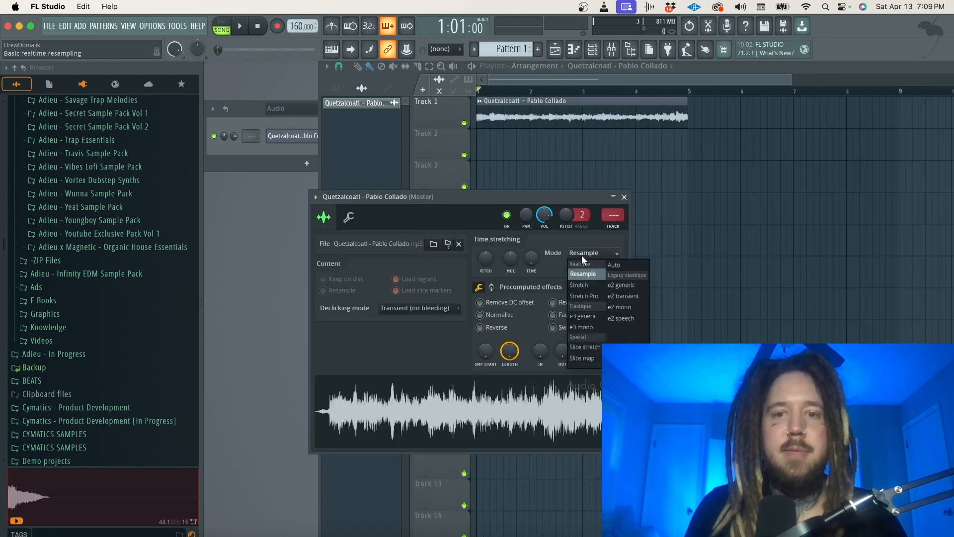
left_click(585, 286)
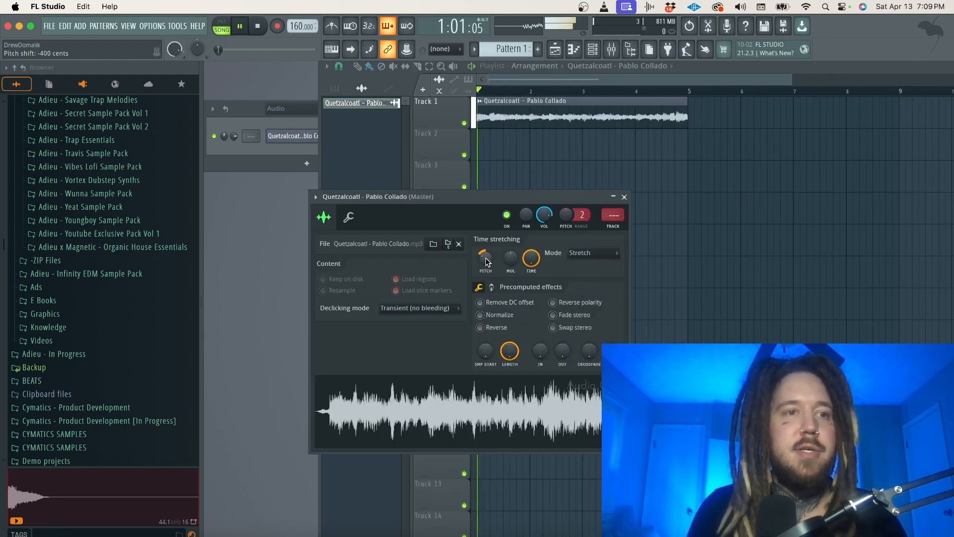
left_click(625, 197)
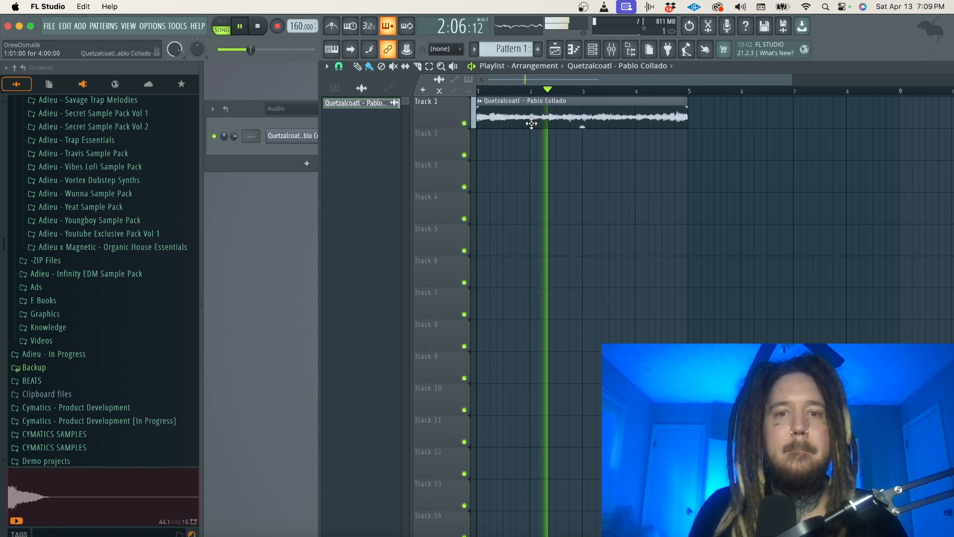
double_click(531, 123)
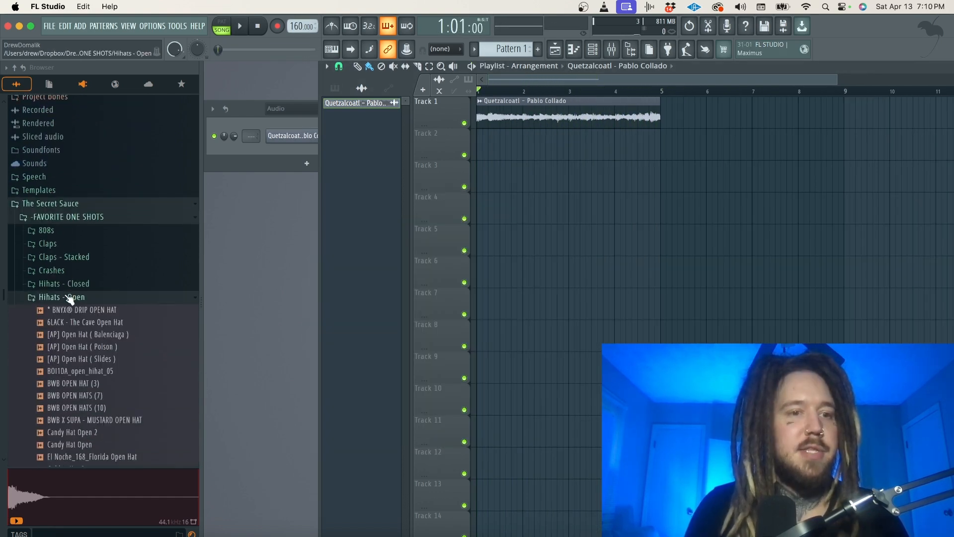
Audition closed hi-hats in the Hihats - Closed folder and add [TECK] Hihats ( 2 ) to the channel rack.
left_click(69, 297)
left_click(70, 284)
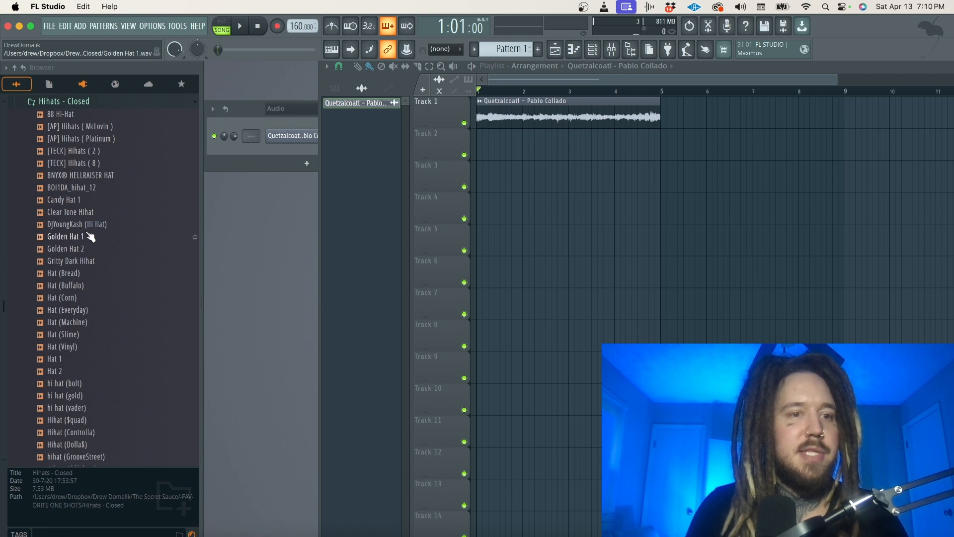
left_click(75, 212)
left_click(104, 226)
left_click(105, 213)
left_click(103, 202)
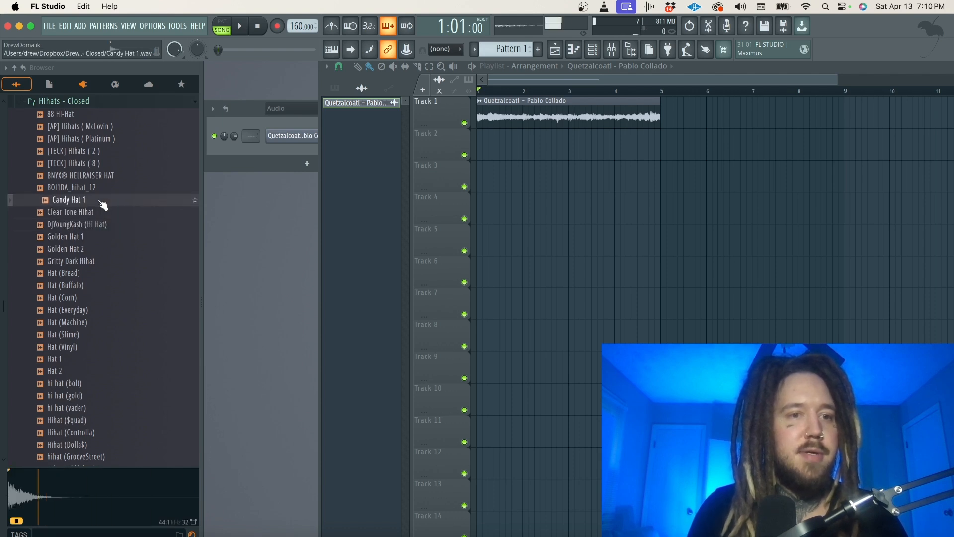
left_click(99, 214)
left_click_drag(74, 151, 302, 148)
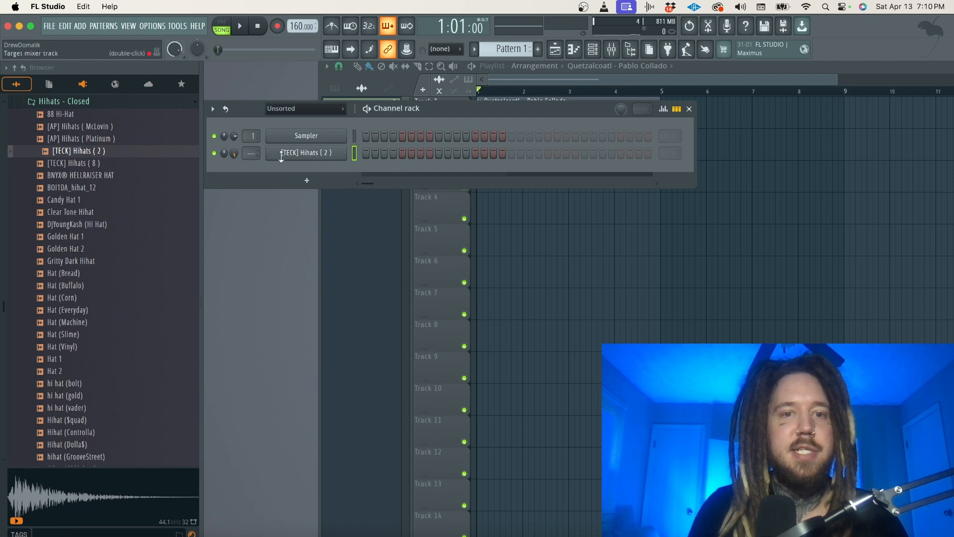
Program a two-bar hi-hat pattern on C5 with a note every two steps and extra hits near the end of bar 2.
key("space")
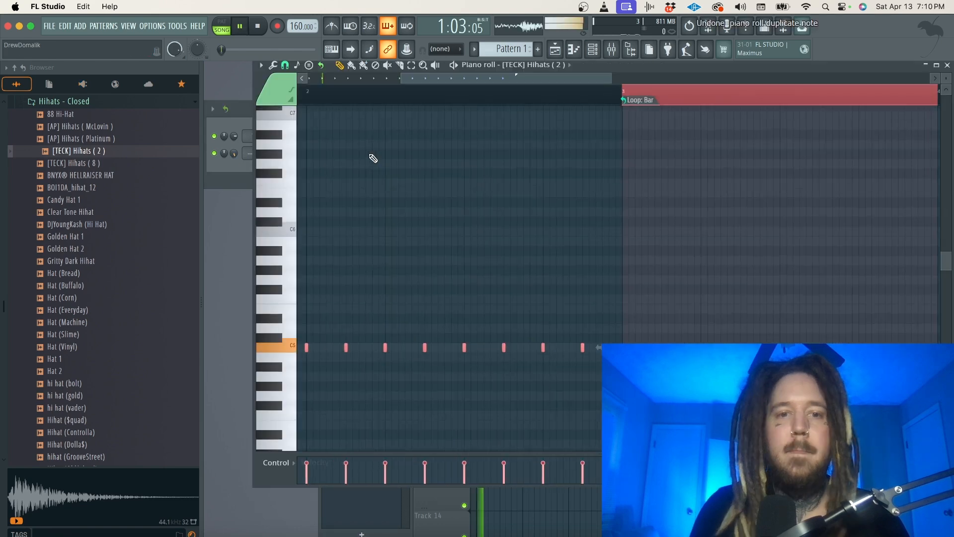
scroll(373, 157, "left", 5)
scroll(373, 157, "down", 3)
left_click(652, 253, "super")
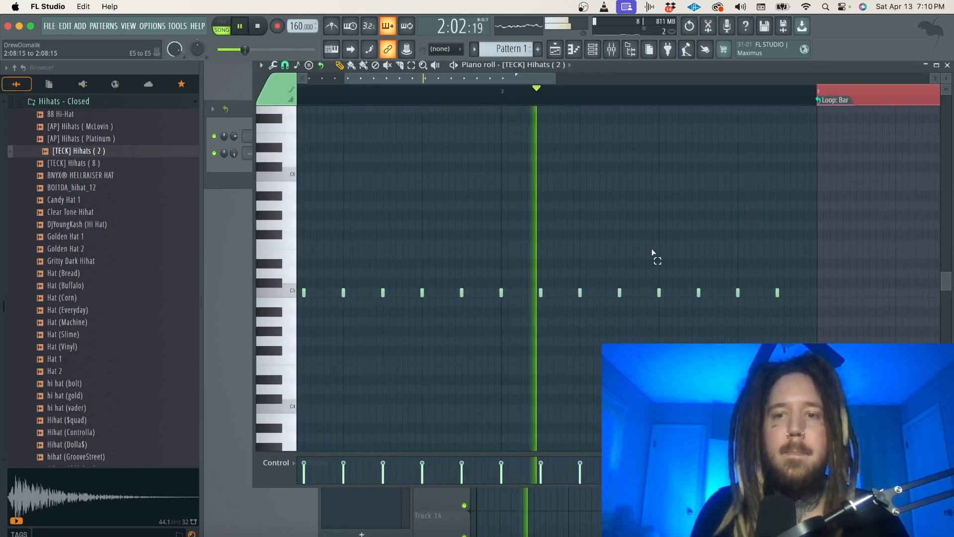
key("space")
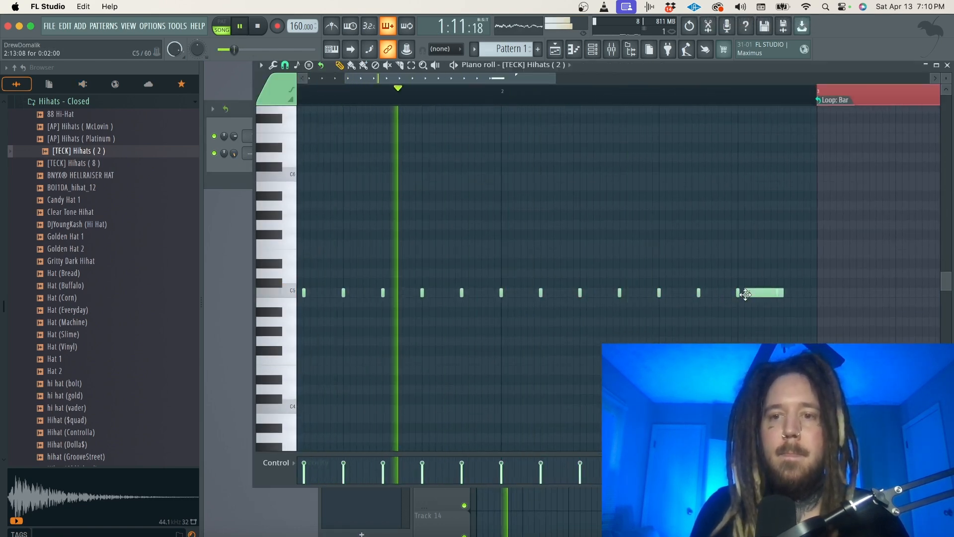
left_click(744, 294)
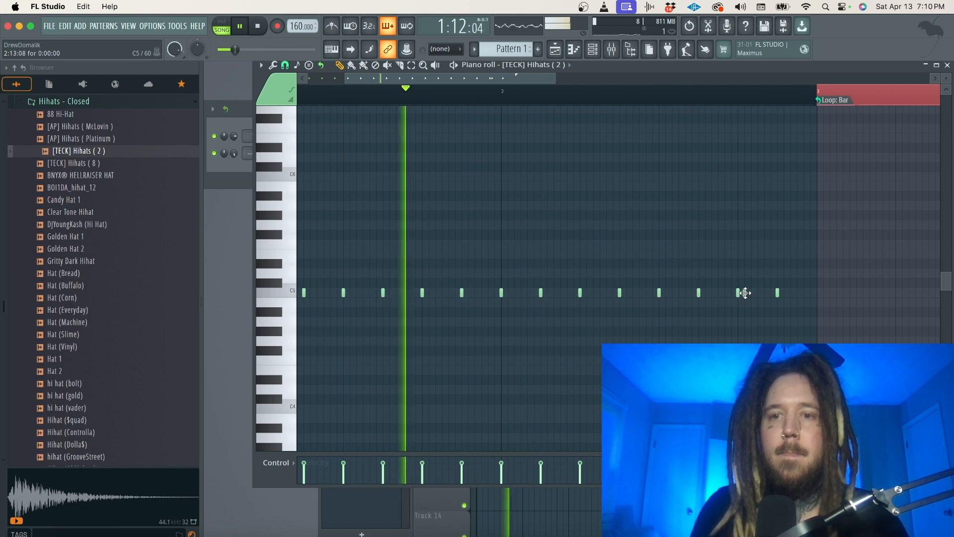
left_click(751, 293)
left_click(757, 293)
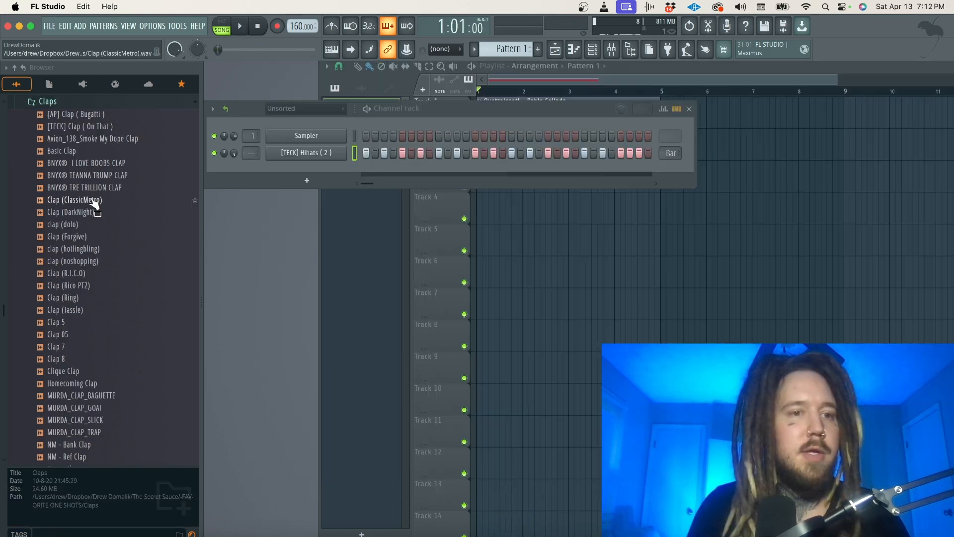
Audition claps, add BNYX® I LOVE BOOBS CLAP to the channel rack and place a hit on step 9.
left_click(67, 200)
left_click(91, 164)
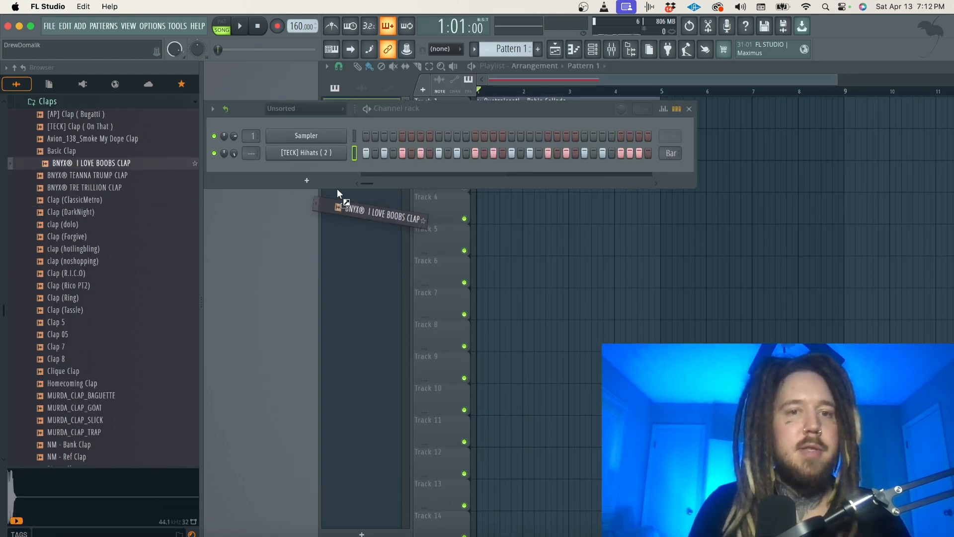
left_click_drag(337, 188, 318, 173)
left_click(439, 170)
Raise the clap channel's volume during playback and set its loop length to one bar.
key("space")
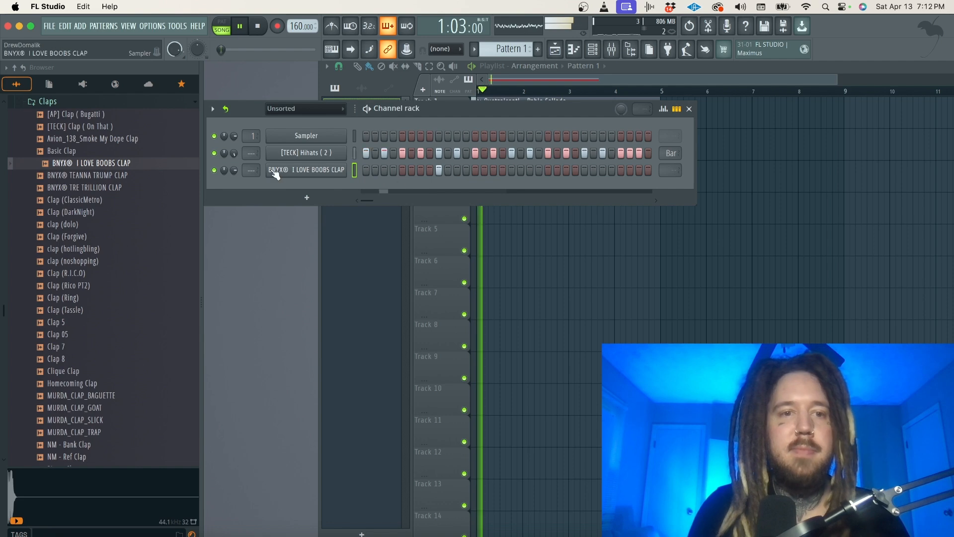
left_click_drag(234, 171, 234, 155)
left_click(668, 173)
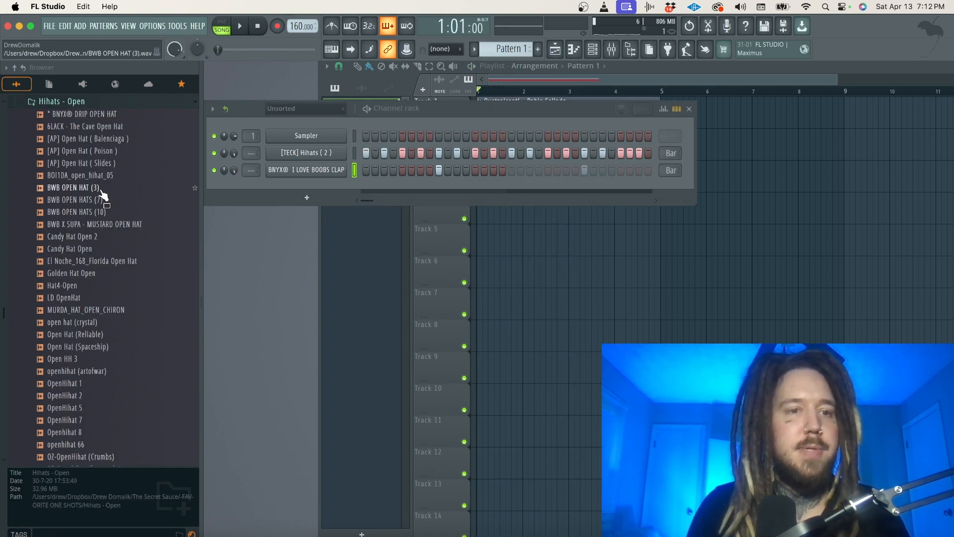
Audition samples in the Hihats - Open folder and load open hat (crystal) as the open hi-hat channel.
left_click(101, 189)
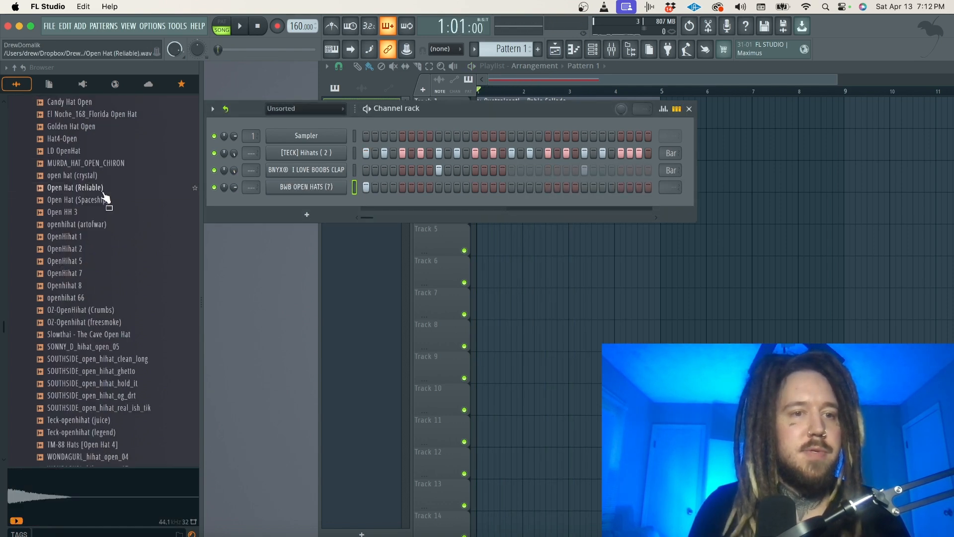
left_click(102, 191)
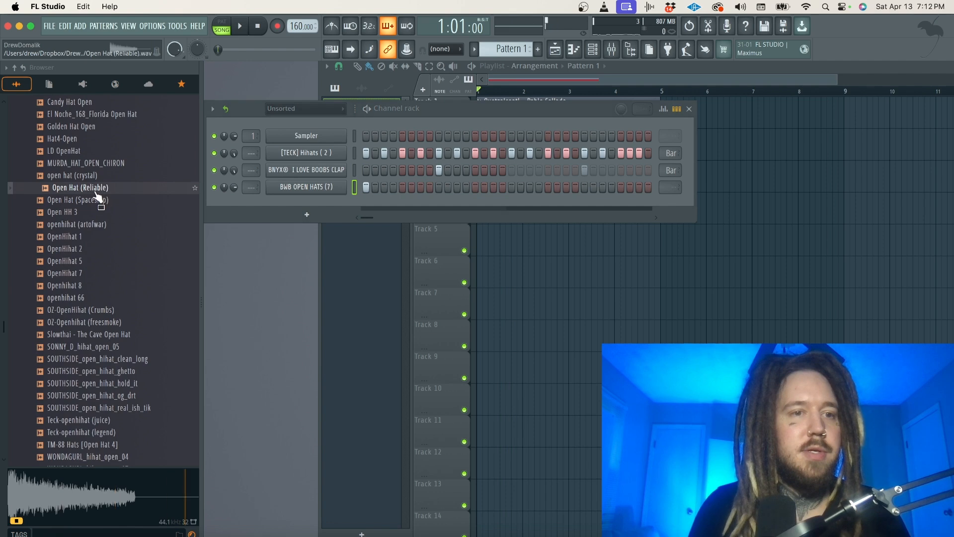
left_click(94, 179)
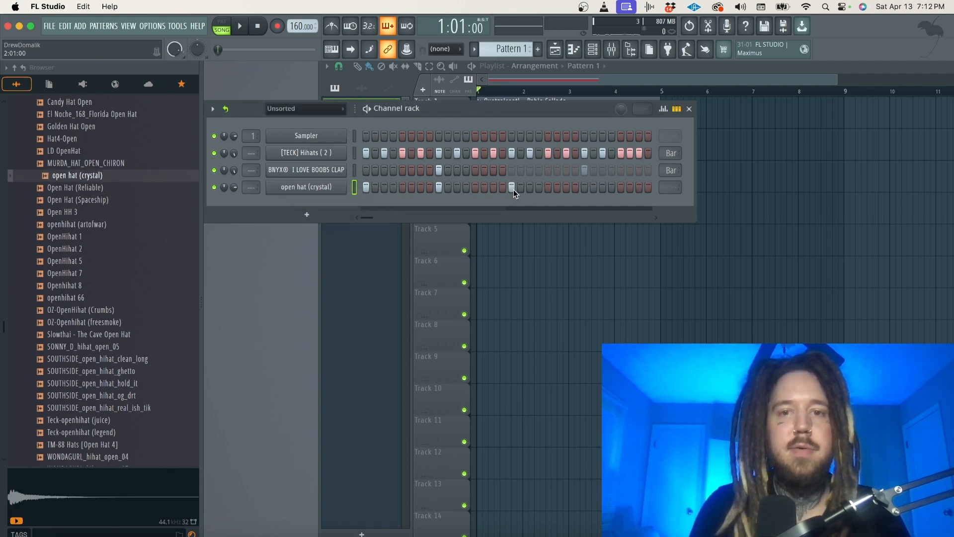
Add an open hat (crystal) hit on step 25 and play the pattern back.
left_click(582, 189)
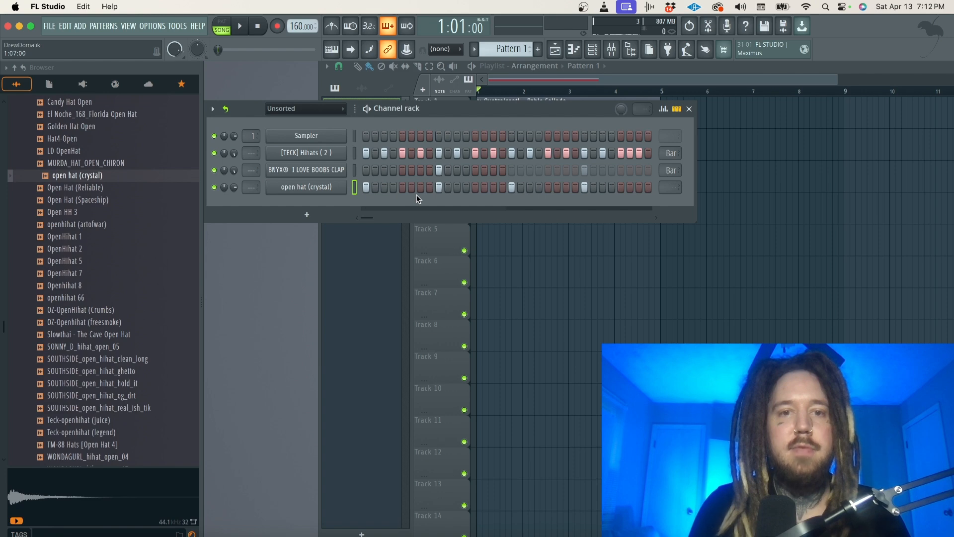
key("space")
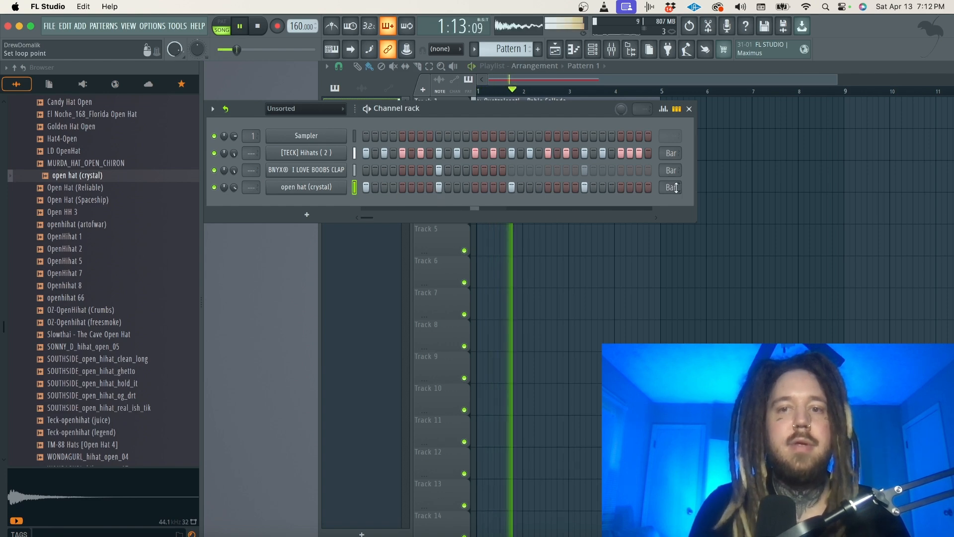
Audition Open Hat (Reliable), add it as a new channel and draw a C5 note midway through bar 4.
left_click(102, 189)
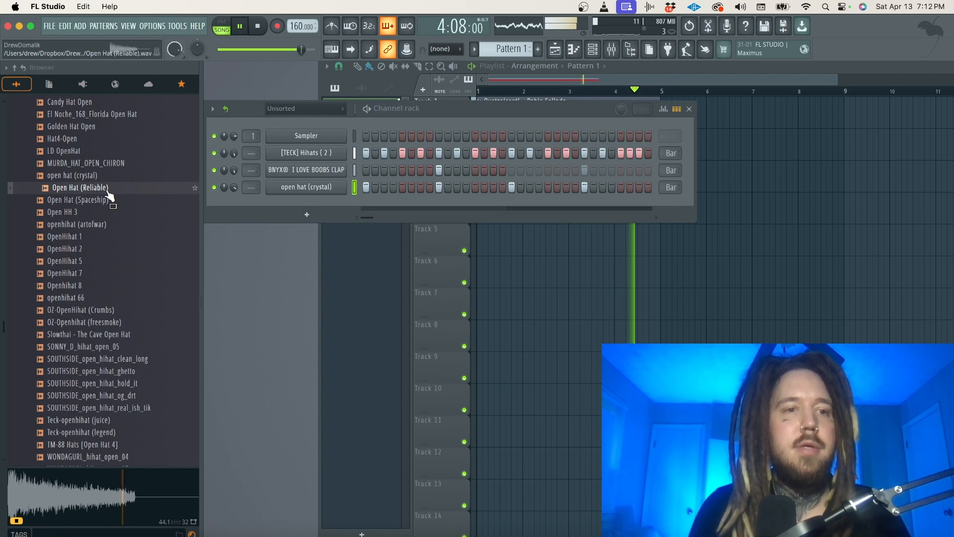
left_click_drag(98, 191, 325, 209)
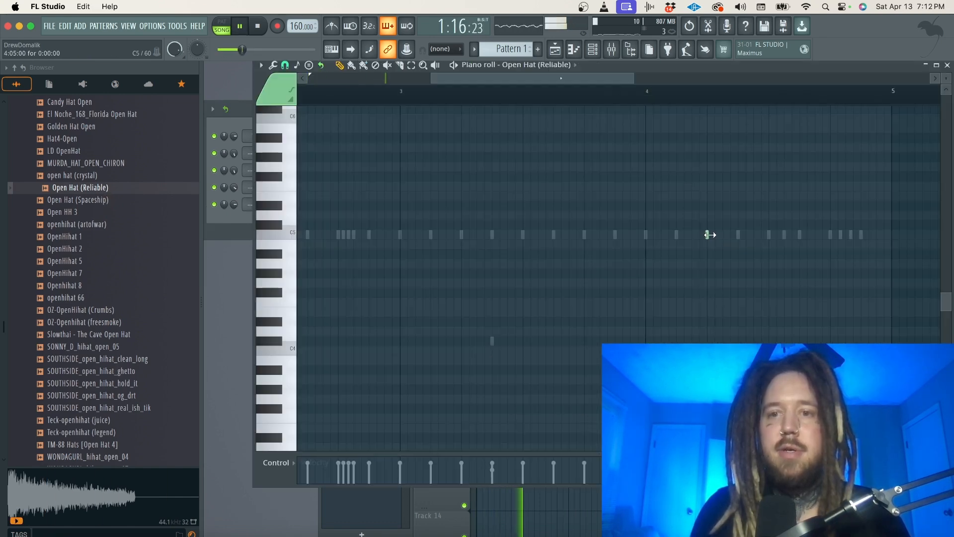
left_click_drag(767, 236, 772, 236)
scroll(773, 237, "right", 3)
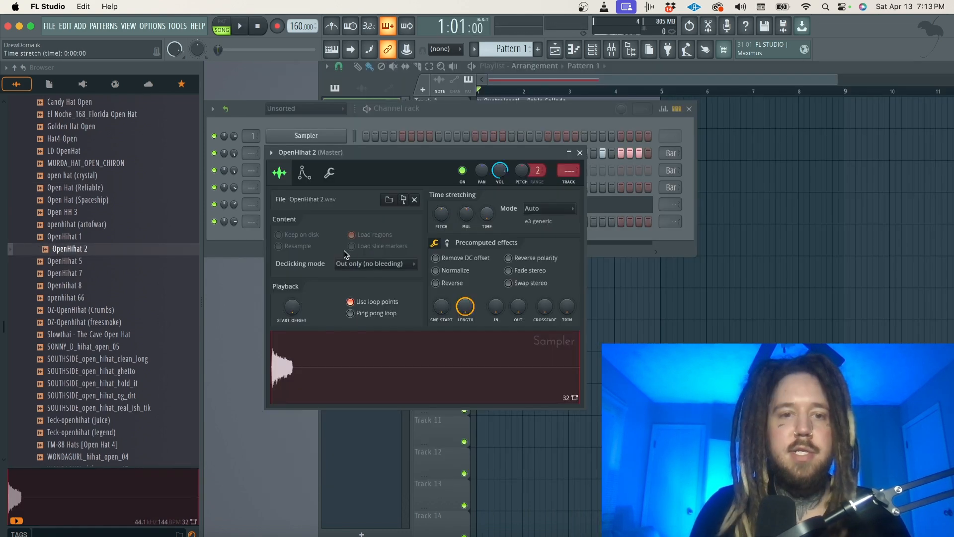
Enable OpenHihat 2's volume envelope and draw a short C5 note on step 7 of bar 1.
left_click(305, 173)
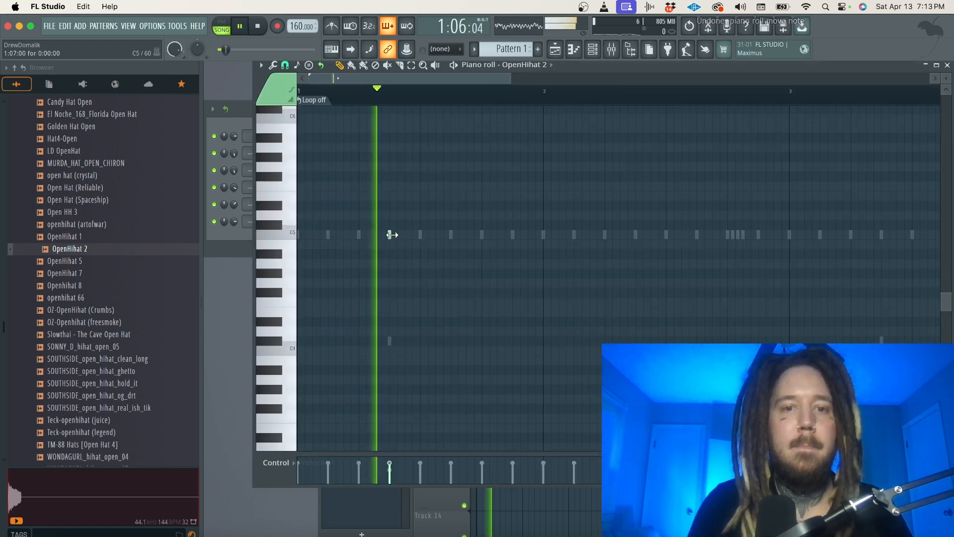
left_click(390, 234)
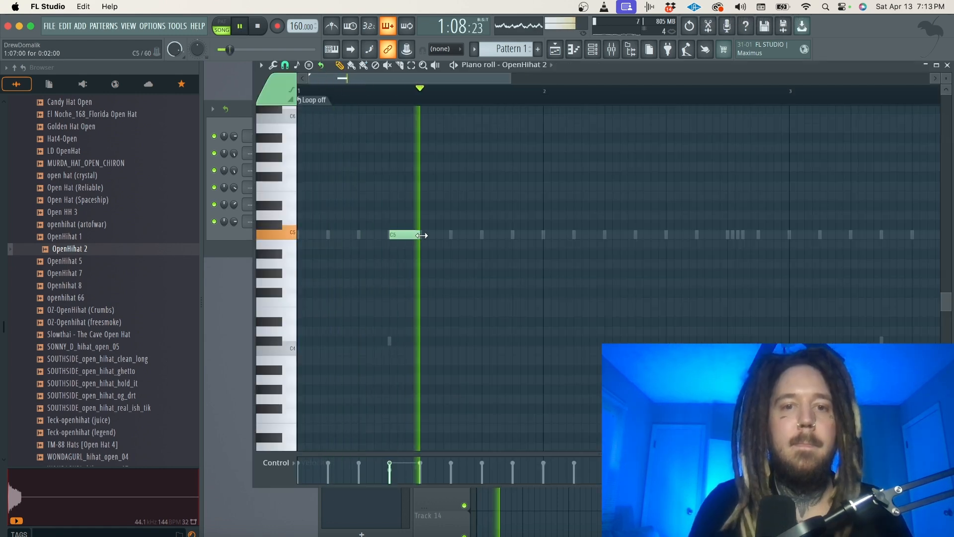
key("space")
key("space")
left_click_drag(419, 236, 412, 236)
key("space")
key("space")
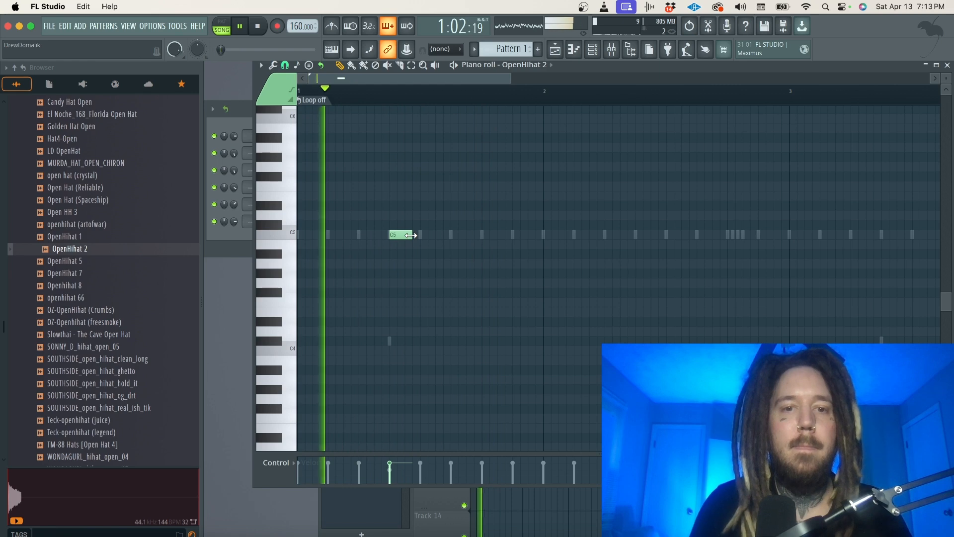
left_click(947, 65)
key("space")
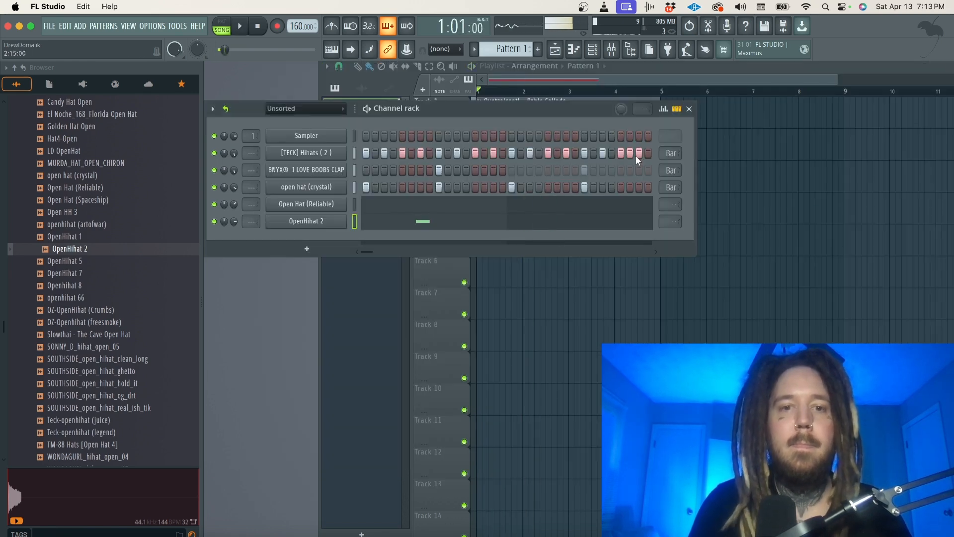
Audition other open hats and replace the OpenHihat 2 channel's sample with BOI1DA_open_hihat_05.
key("space")
key("space")
left_click(126, 312)
left_click(100, 299)
scroll(100, 311, "up", 8)
left_click(97, 321)
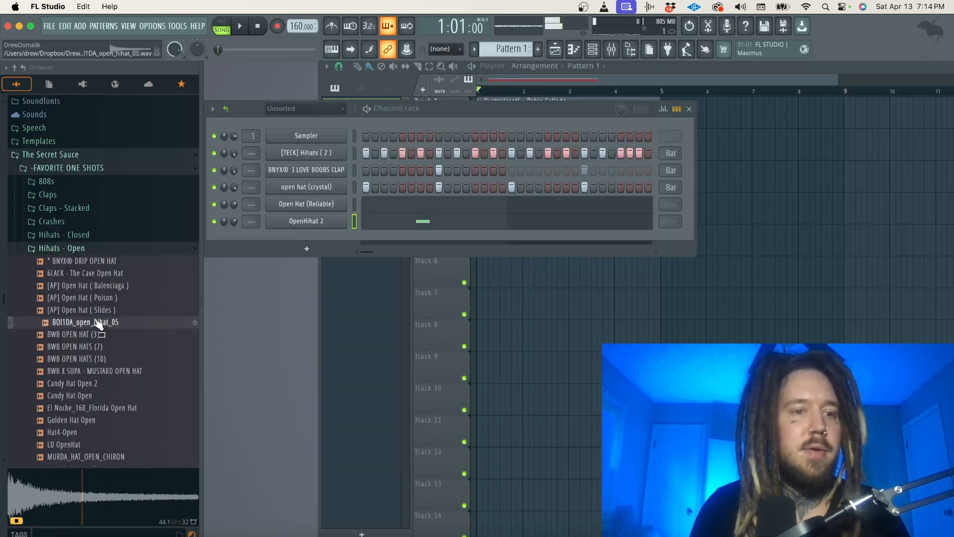
left_click_drag(304, 224, 304, 221)
key("space")
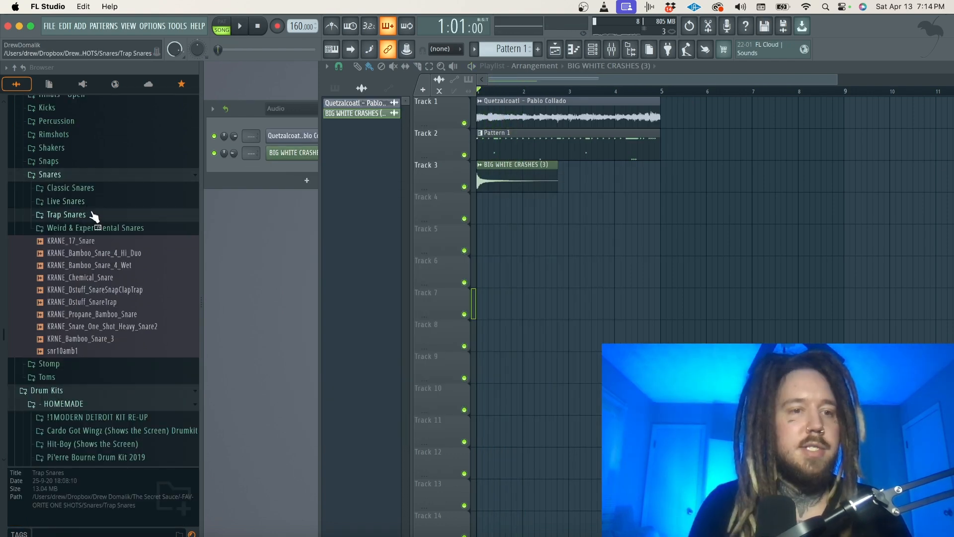
Audition samples in the Trap Snares folder, add One Dolla Snare as a channel and place hits on steps 15 and 19.
left_click(94, 213)
left_click(100, 285)
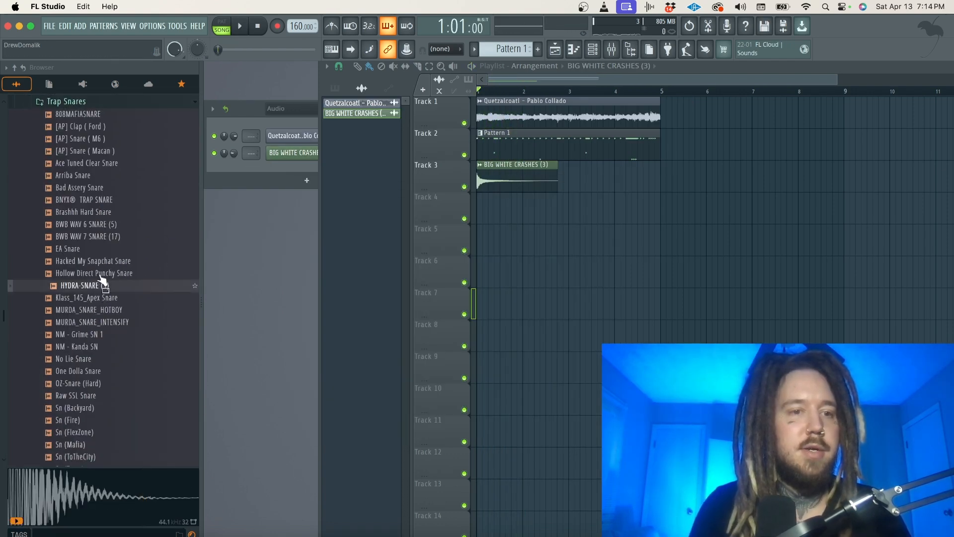
left_click(102, 250)
left_click(265, 132)
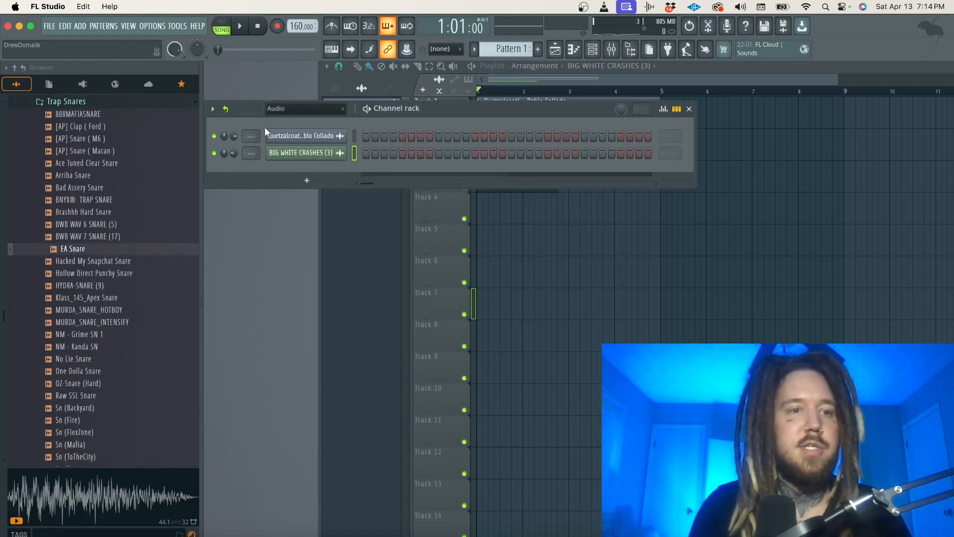
left_click(102, 237)
left_click(102, 224)
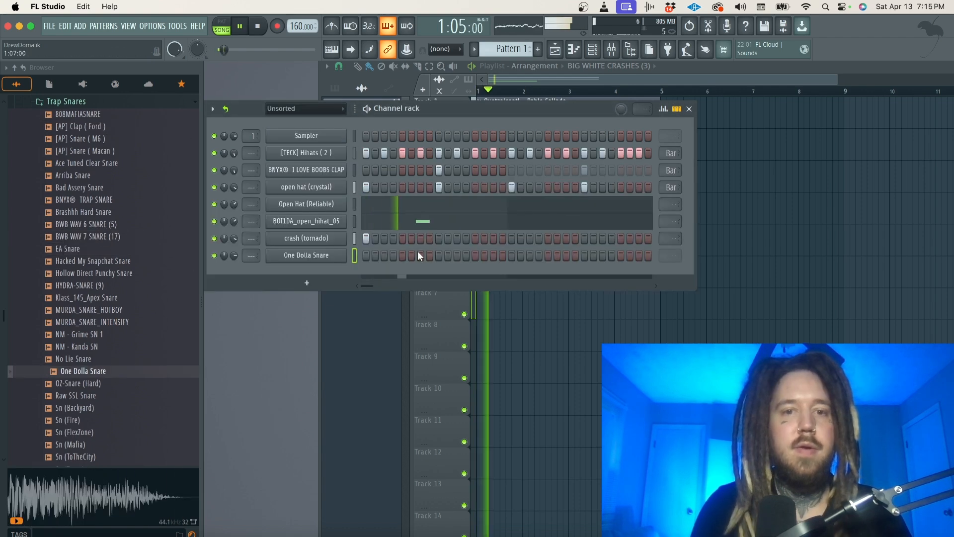
left_click(494, 255)
left_click(531, 255)
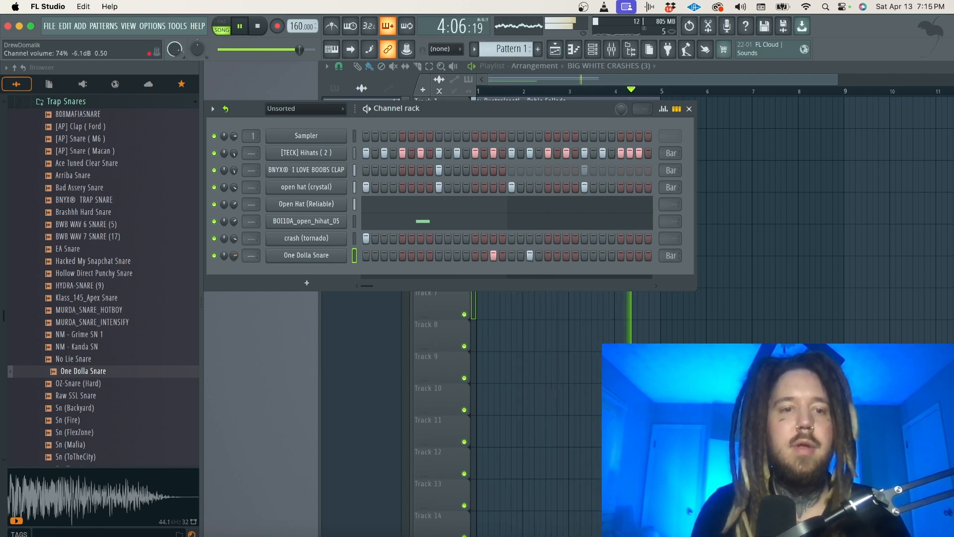
Add OZ-Snare (Hard) as a new channel and place hits on steps 9 and 25.
left_click(84, 384)
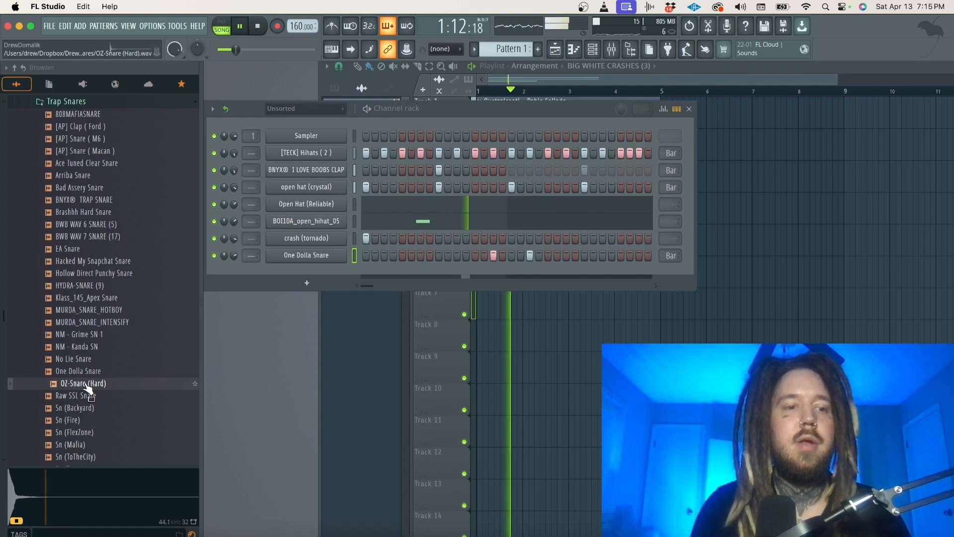
left_click_drag(83, 388, 441, 279)
key("space")
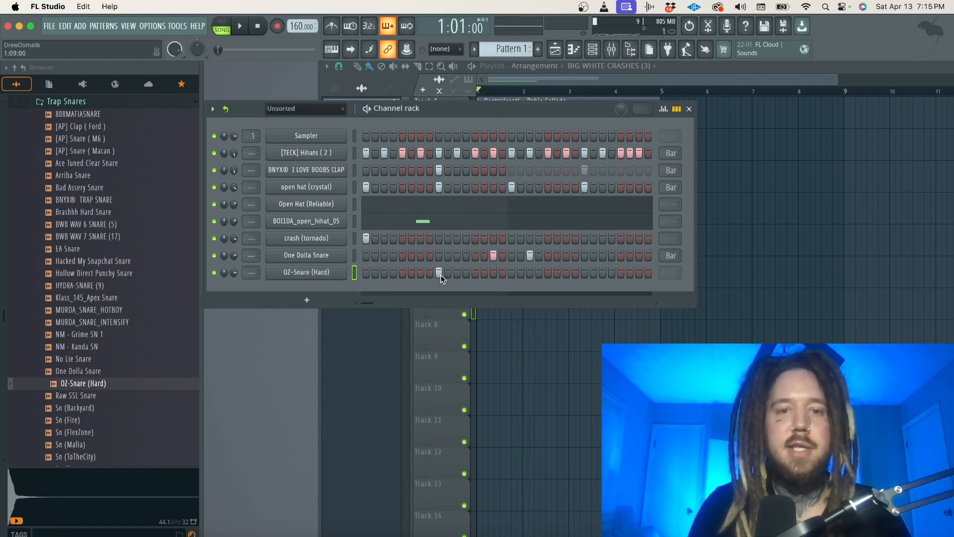
left_click(584, 273)
key("space")
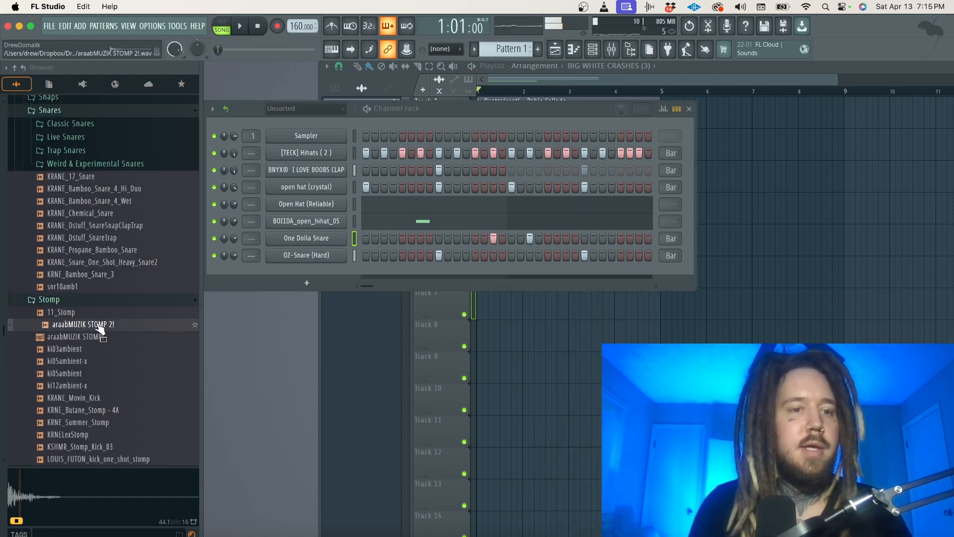
Add araabMUZIK STOMP 2! as a new channel and place a hit on step 1.
left_click_drag(98, 326, 139, 314)
left_click_drag(315, 269, 316, 271)
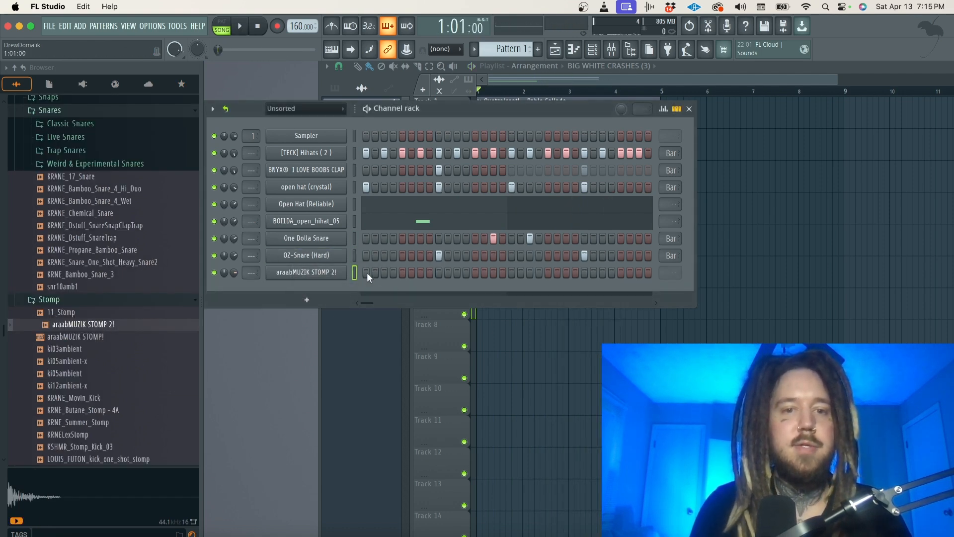
key("space")
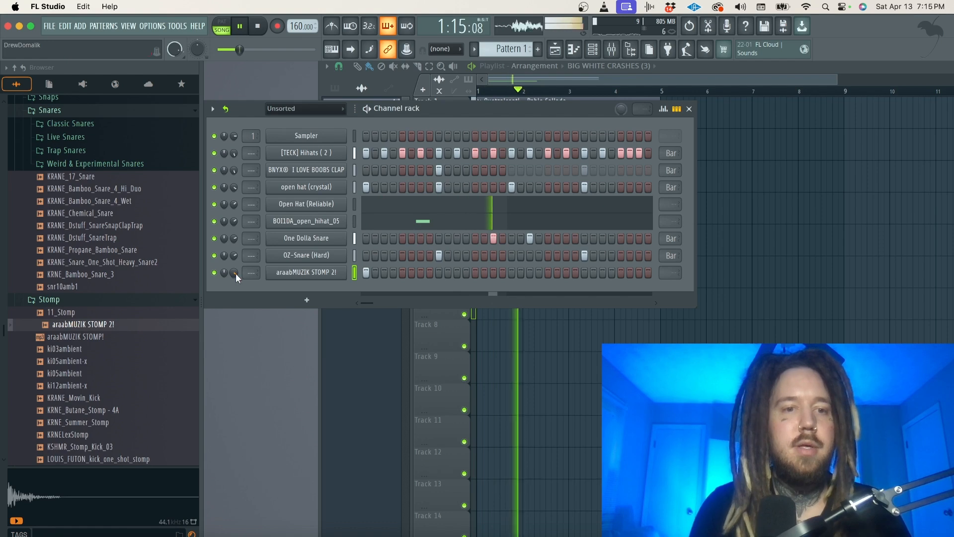
scroll(103, 295, "up", 5)
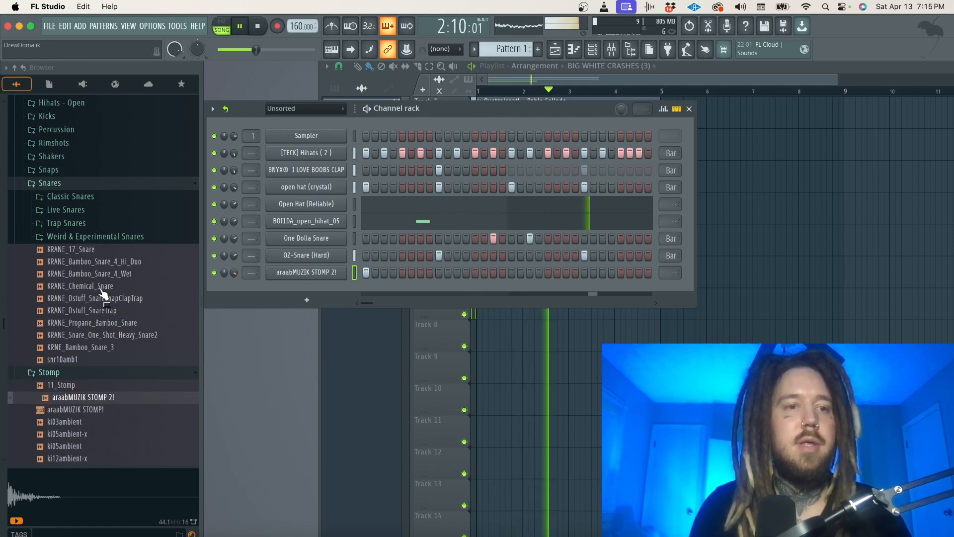
left_click(84, 184)
scroll(85, 193, "up", 2)
scroll(84, 196, "up", 7)
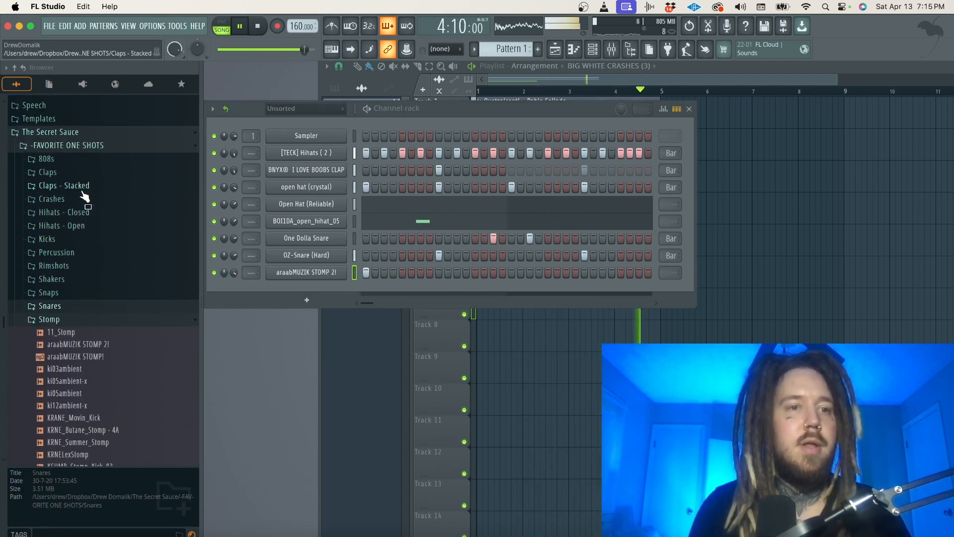
left_click(84, 165)
scroll(90, 280, "down", 10)
key("space")
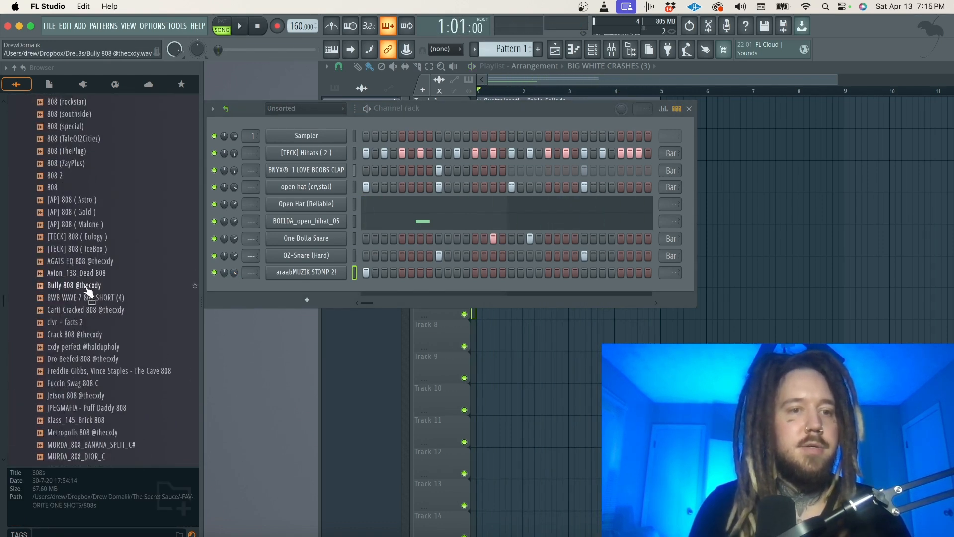
left_click(87, 288)
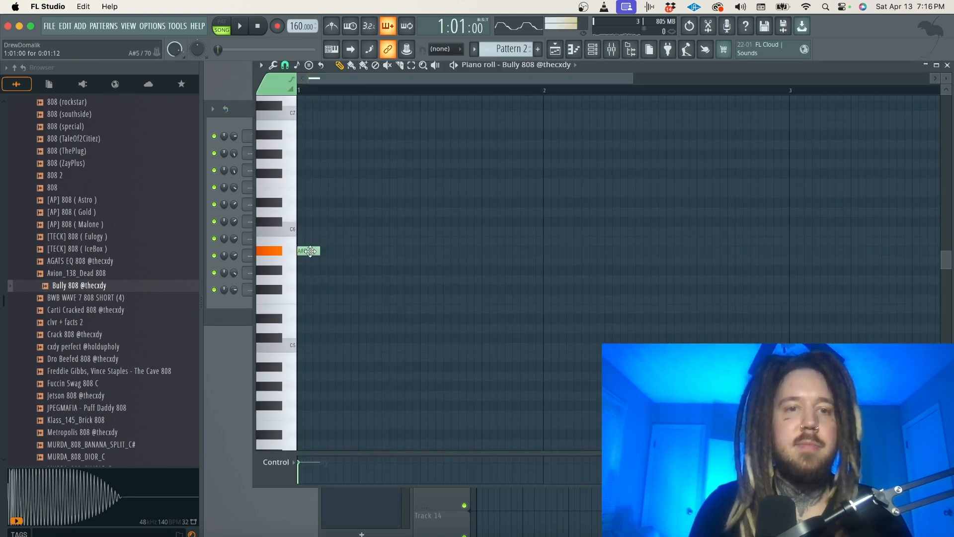
Match the first Bully 808 note to the sample by ear during repeated playback, moving it to F6.
key("space")
left_click_drag(290, 160, 303, 188)
key("space")
key("space")
key("space")
key("space")
key("space")
key("space")
key("space")
key("space")
key("space")
key("space")
key("space")
key("space")
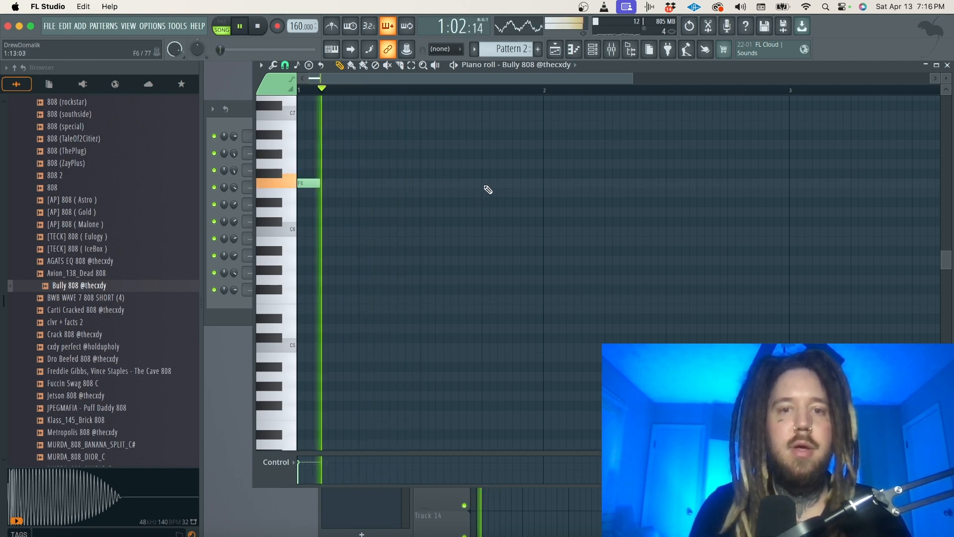
Extend the Bully 808 line over four bars with F6 notes and a final C6 note in bar 4.
left_click(484, 184)
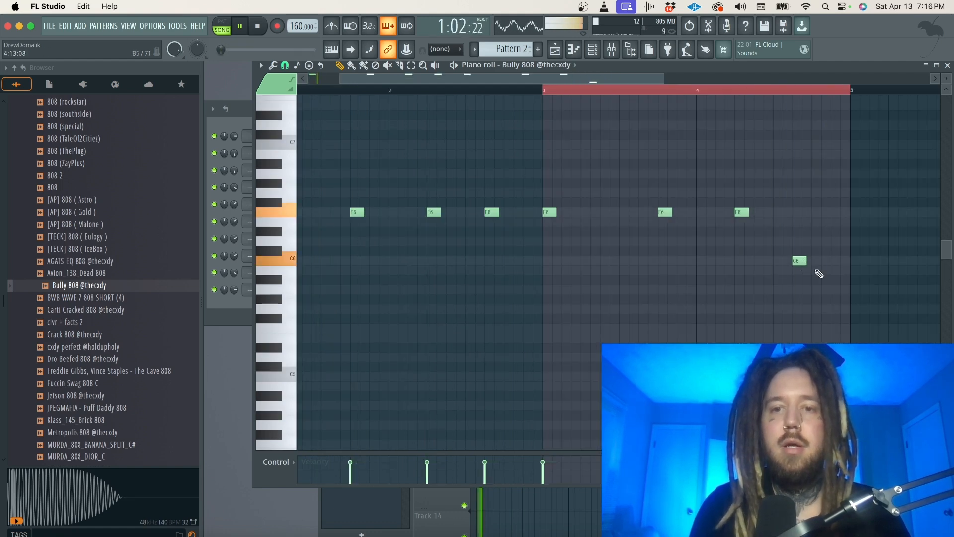
scroll(819, 274, "down", 3)
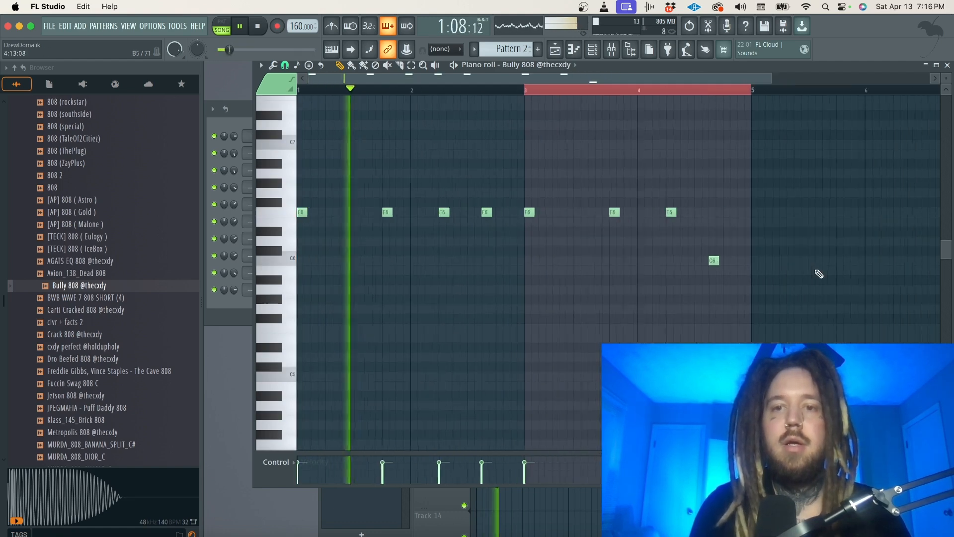
Transpose all the Bully 808 notes down one octave and check them against the beat.
key("super+a")
key("super+Down")
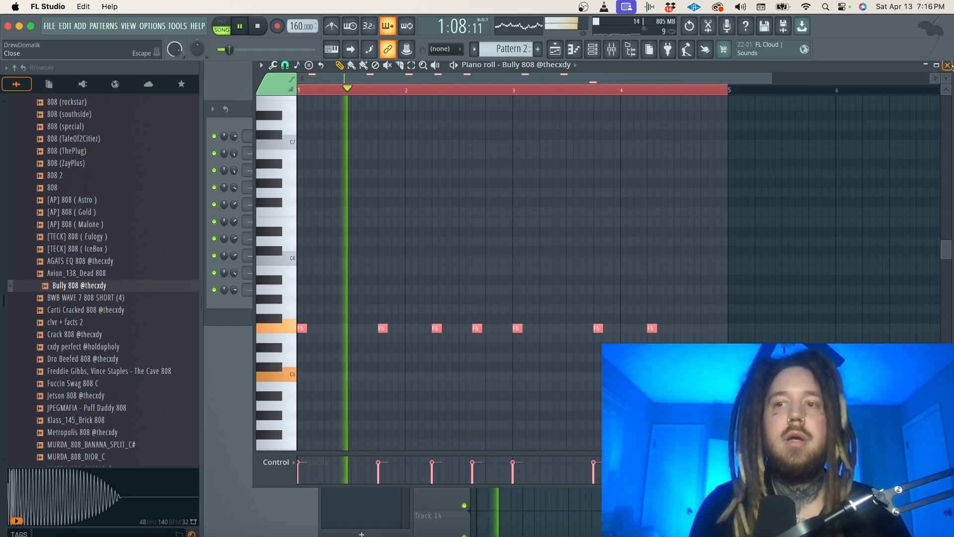
left_click(947, 66)
key("space")
right_click(345, 287)
left_click(382, 366)
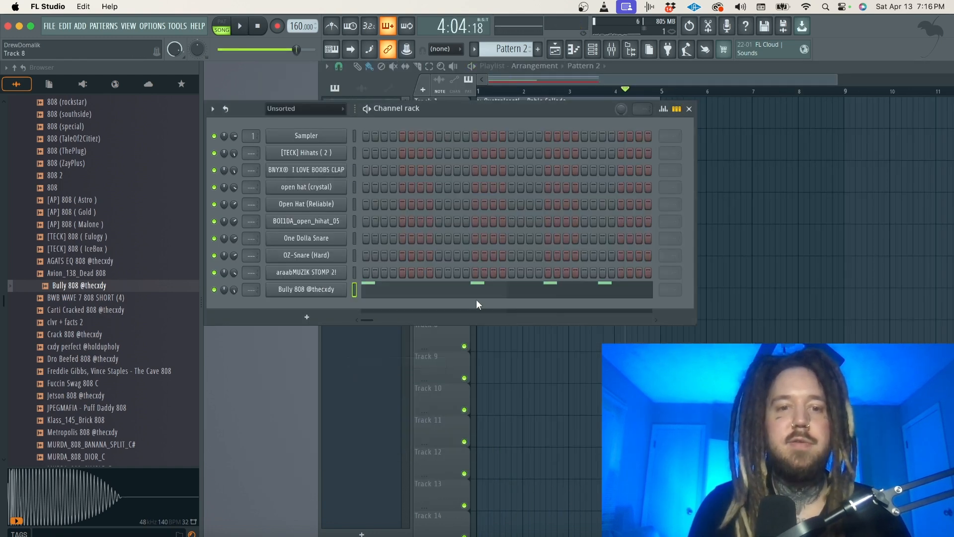
key("space")
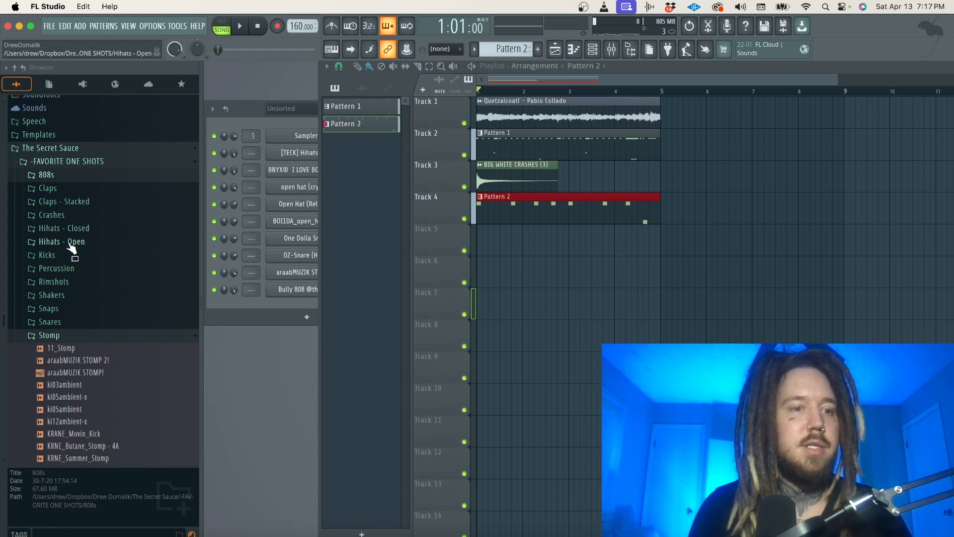
Audition samples in the Kicks folder and add [AP] Kick ( Presidential ) as a new channel.
left_click(70, 244)
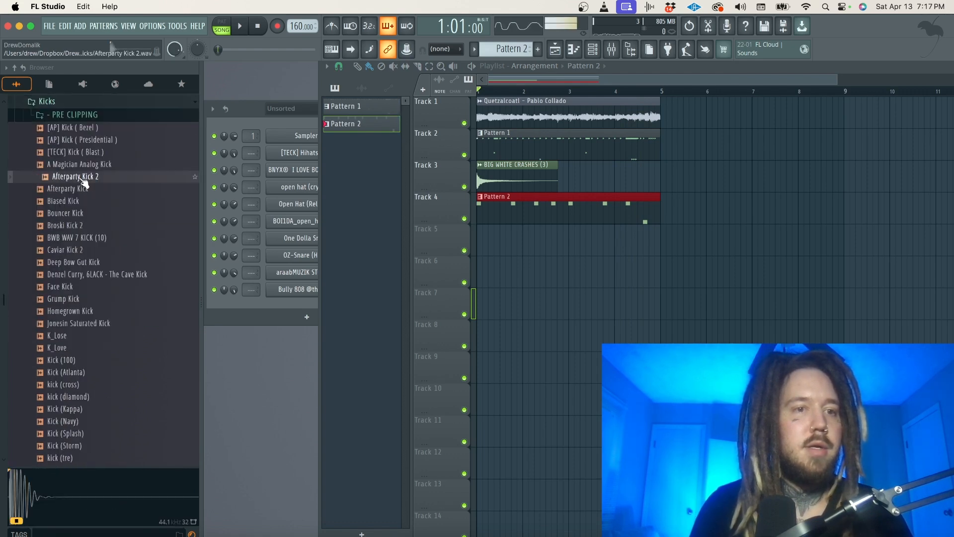
left_click(108, 153)
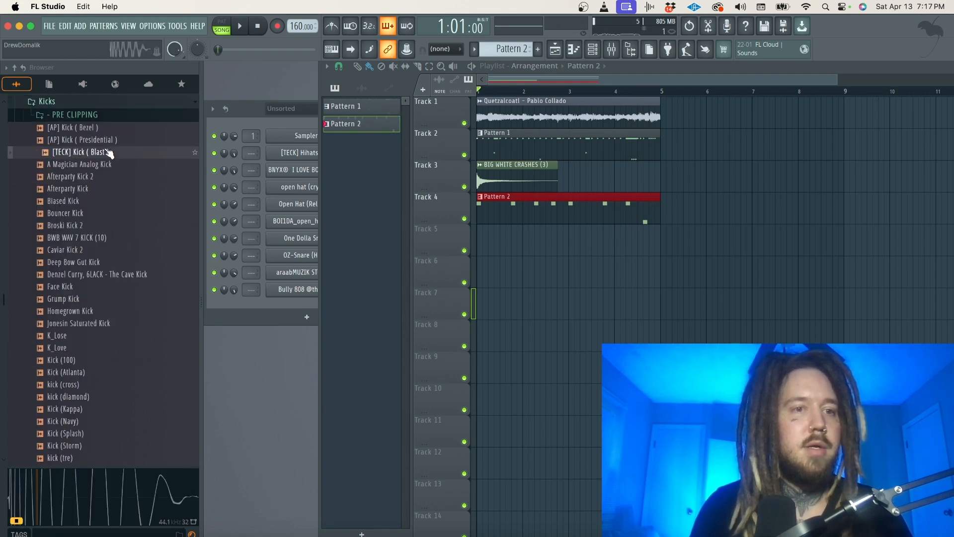
left_click(102, 140)
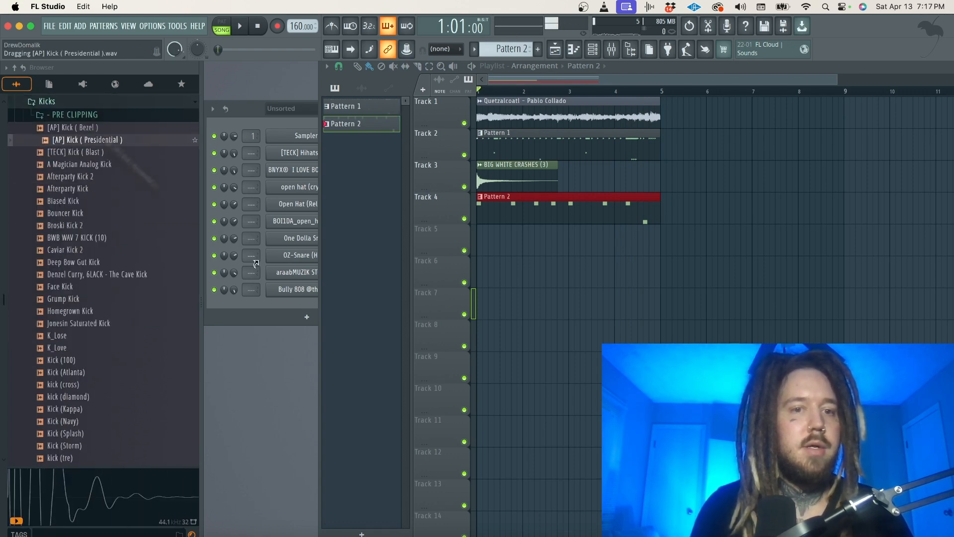
left_click_drag(256, 264, 256, 268)
Set all the [AP] Kick ( Presidential ) notes matching the 808 rhythm to C5 and play them back.
left_click(439, 312)
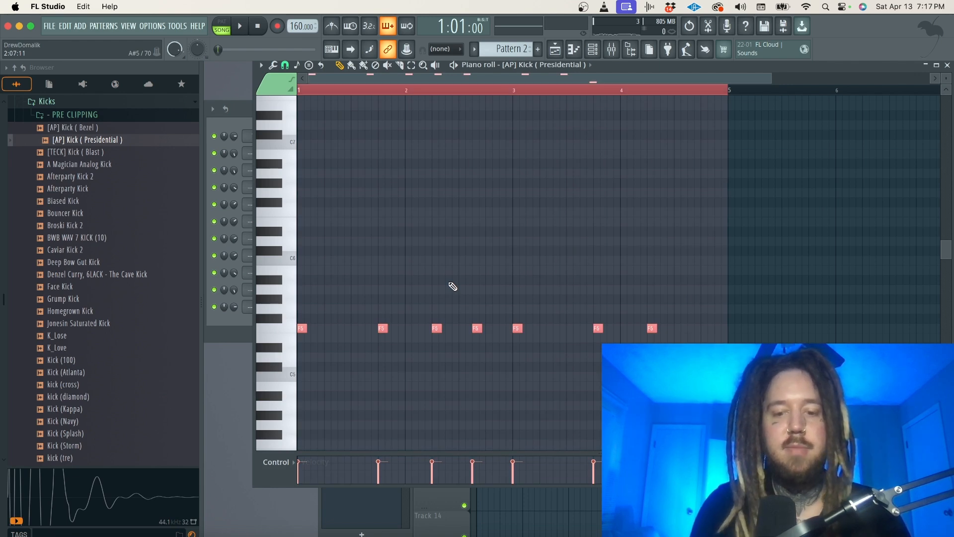
key("alt+k")
left_click(579, 350)
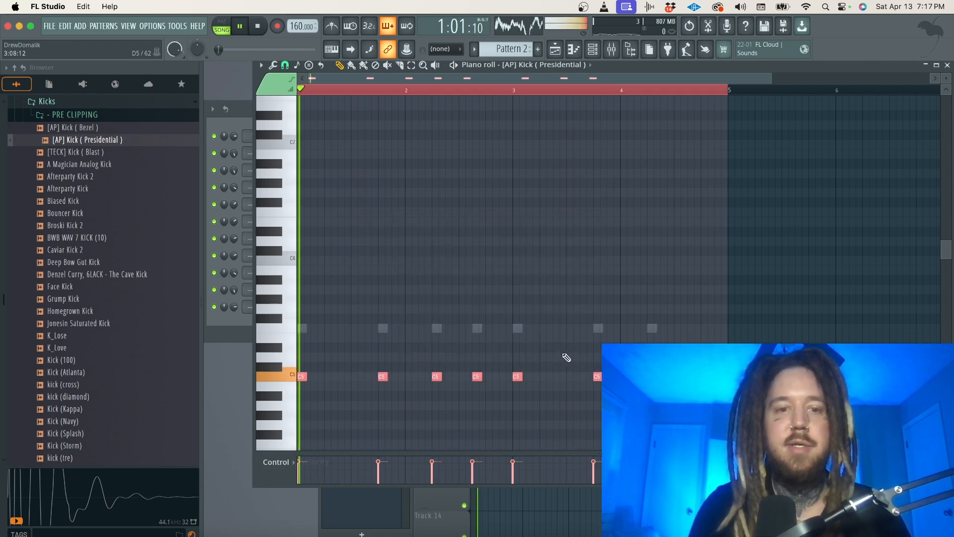
key("space")
Rework the end of the Bully 808 line in bar 4 with short F5 hits.
scroll(698, 332, "up", 5)
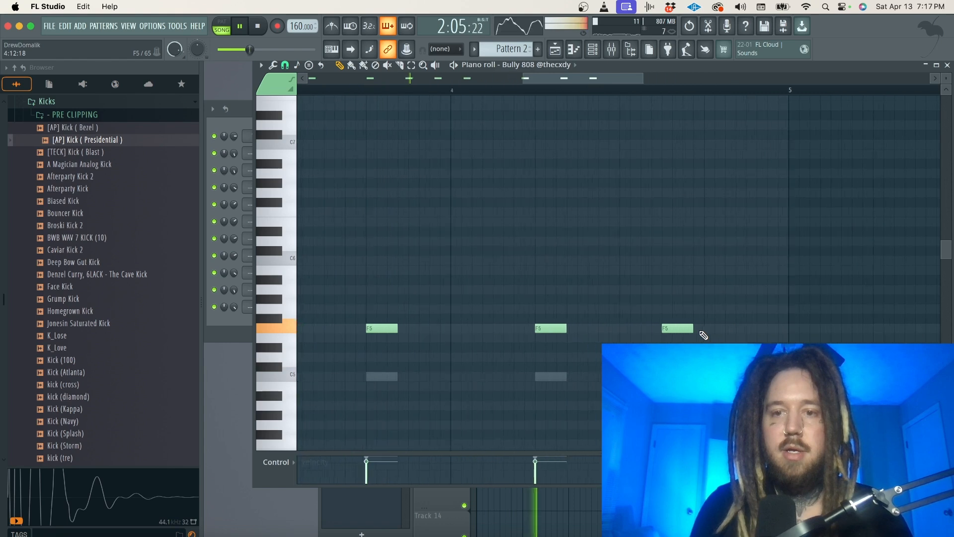
scroll(633, 225, "down", 2)
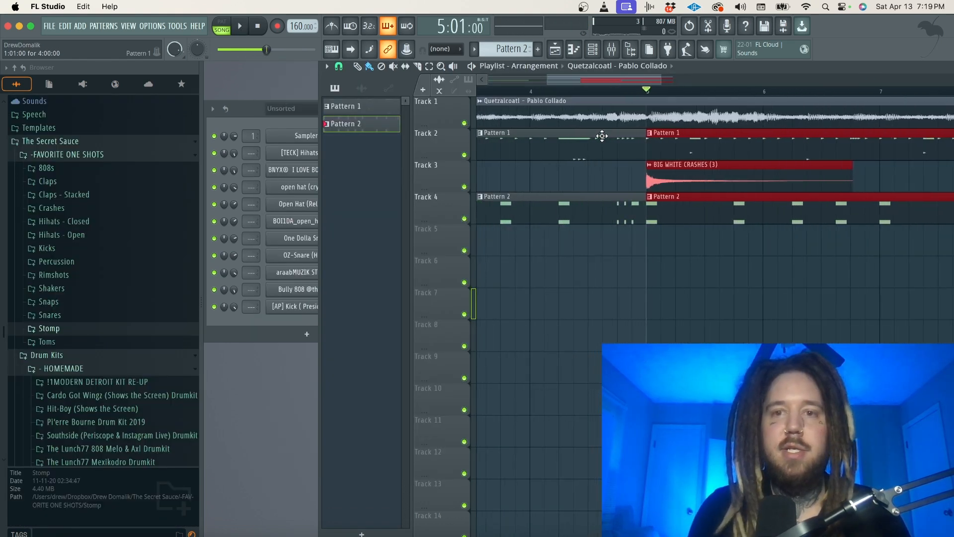
Slice the Quetzalcoatl clip at bar 5, shift the new chop slightly earlier to land on the beat, and play it back.
scroll(602, 136, "up", 4)
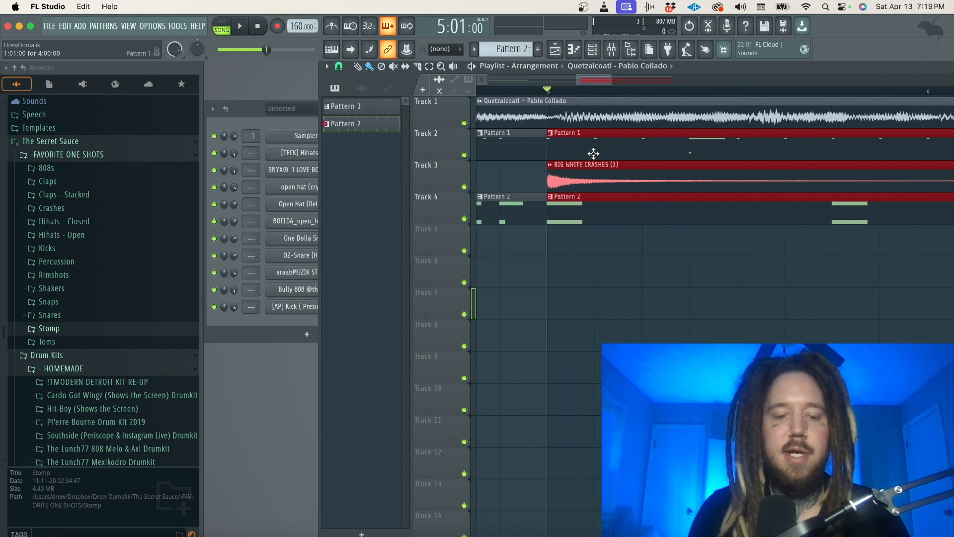
left_click(552, 117)
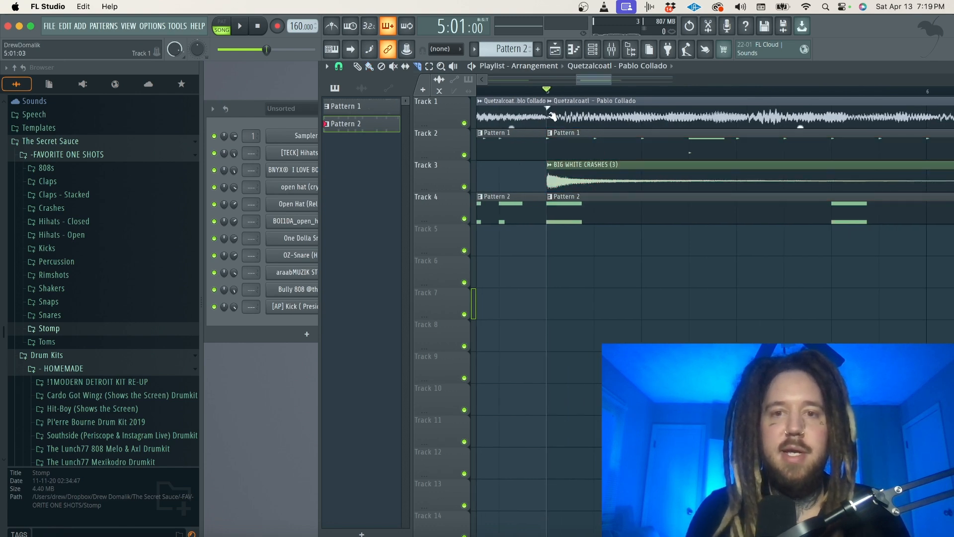
key("b")
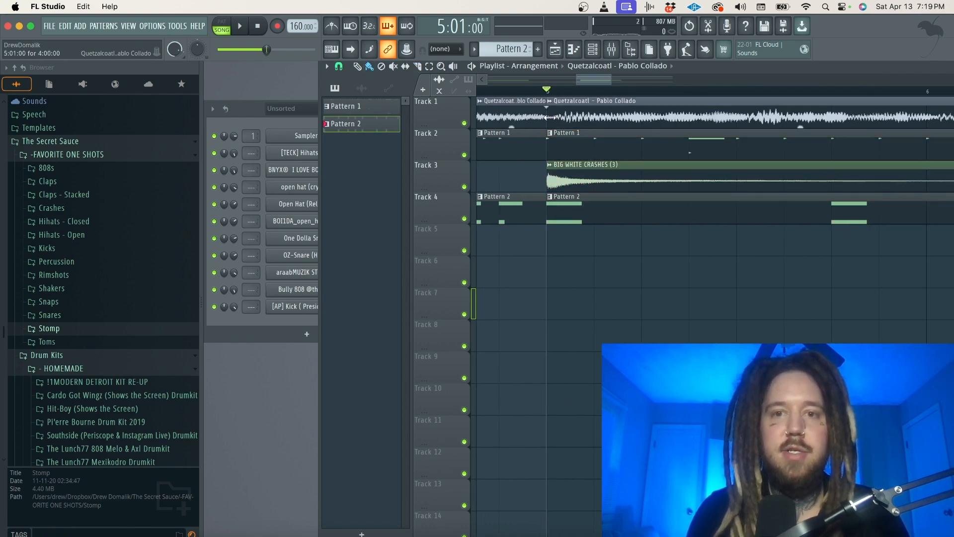
left_click_drag(578, 117, 562, 117)
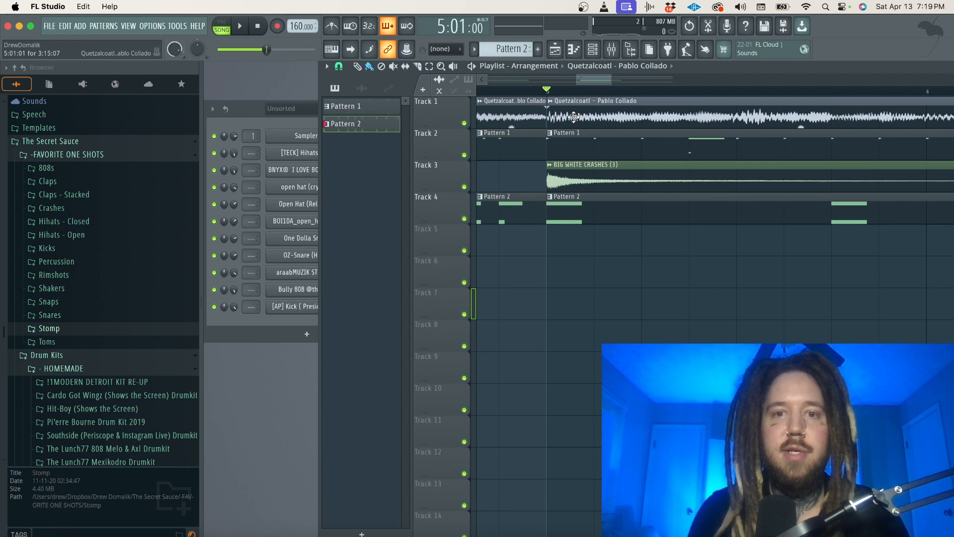
key("space")
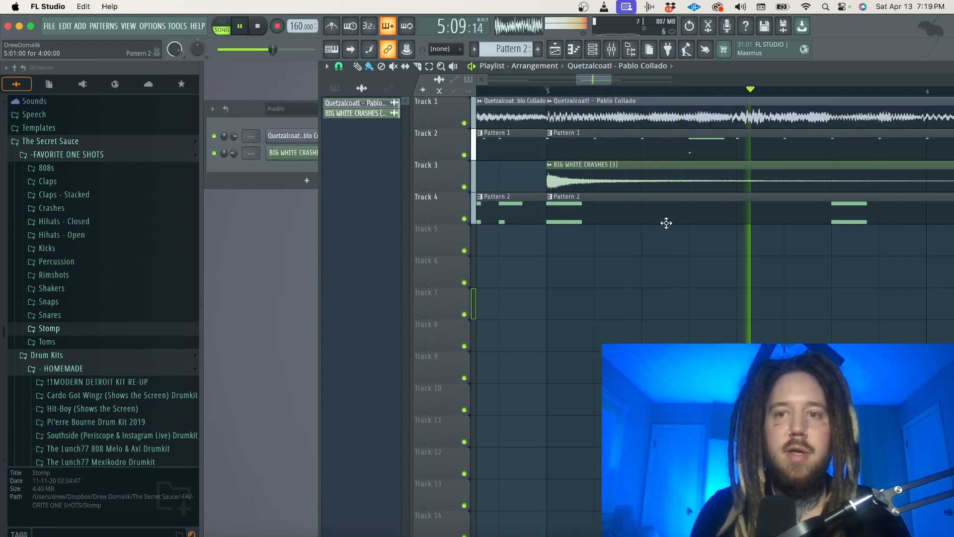
Try to align the Quetzalcoatl chop after bar 9 by moving it slightly earlier towards the start of the bar.
scroll(667, 224, "down", 5)
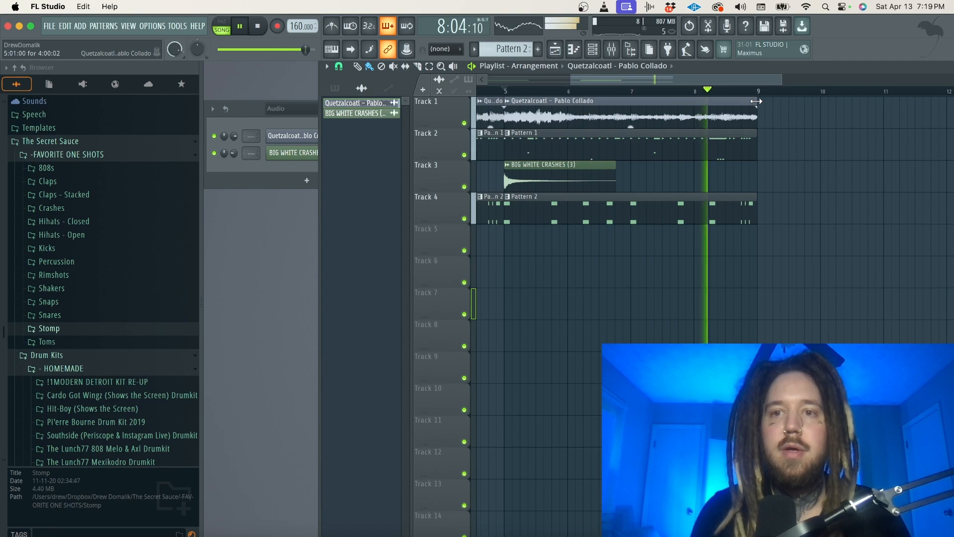
scroll(756, 101, "down", 5)
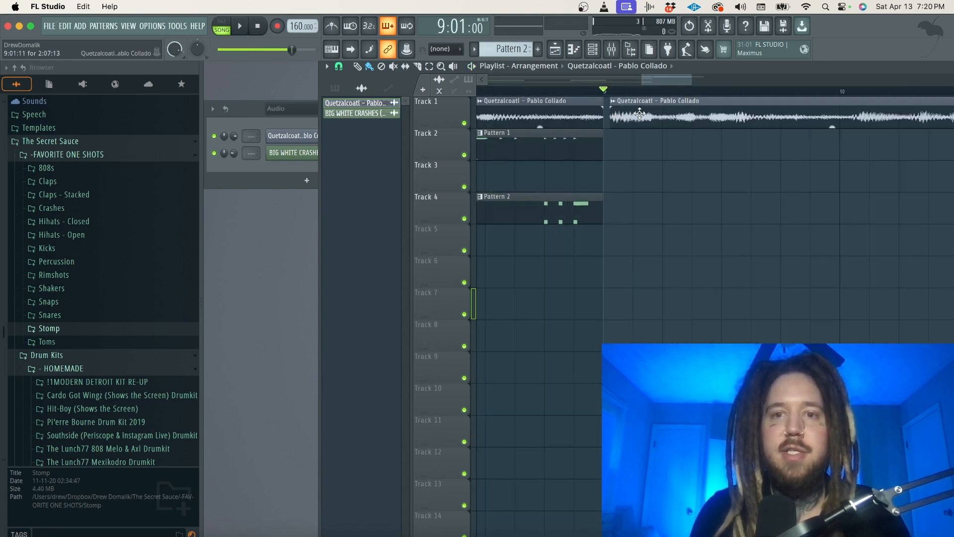
left_click_drag(640, 114, 634, 114)
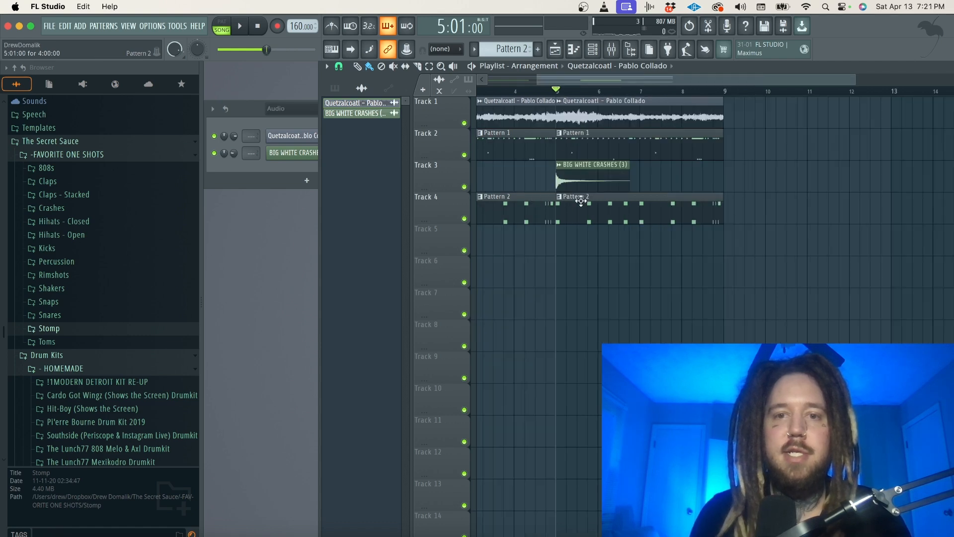
Merge the two Pattern 2 clips on Track 4 into a single pattern spanning bars 1 to 8.
left_click_drag(580, 201, 509, 201)
key("ctrl+b")
key("ctrl+z")
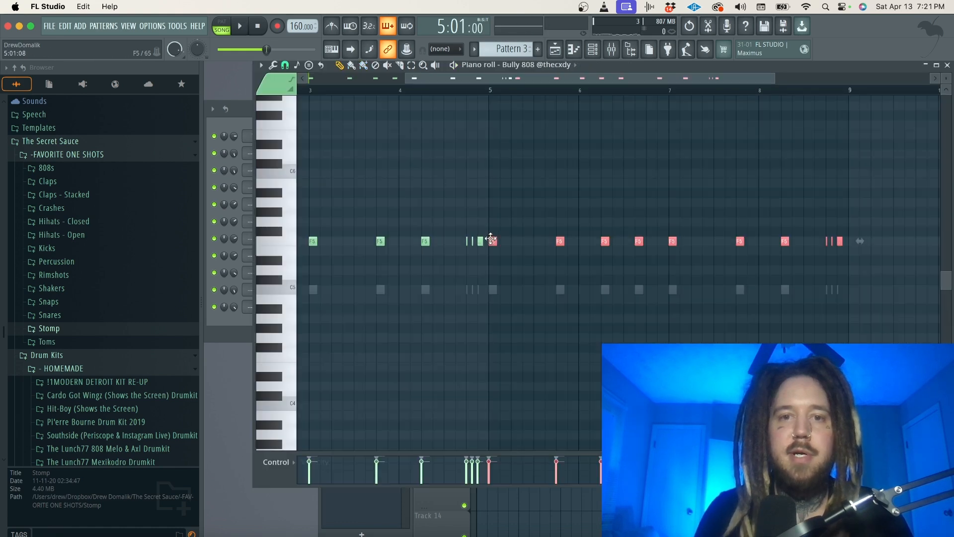
Raise the Bully 808 notes in bars 5 to 8 to C7, playing them against the sample to find the pitch.
left_click_drag(491, 239, 491, 122)
key("space")
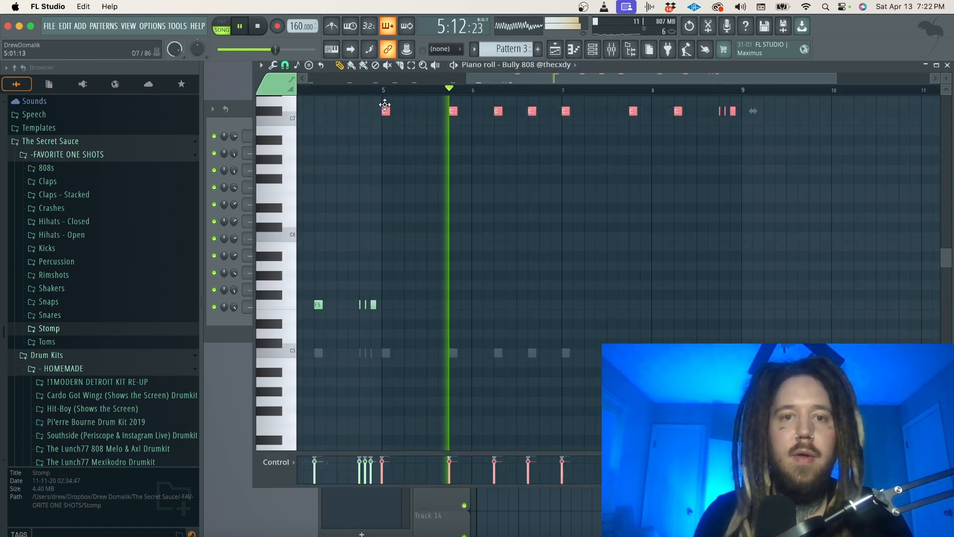
key("space")
key("space")
left_click_drag(384, 104, 385, 123)
key("space")
key("space")
key("space")
key("space")
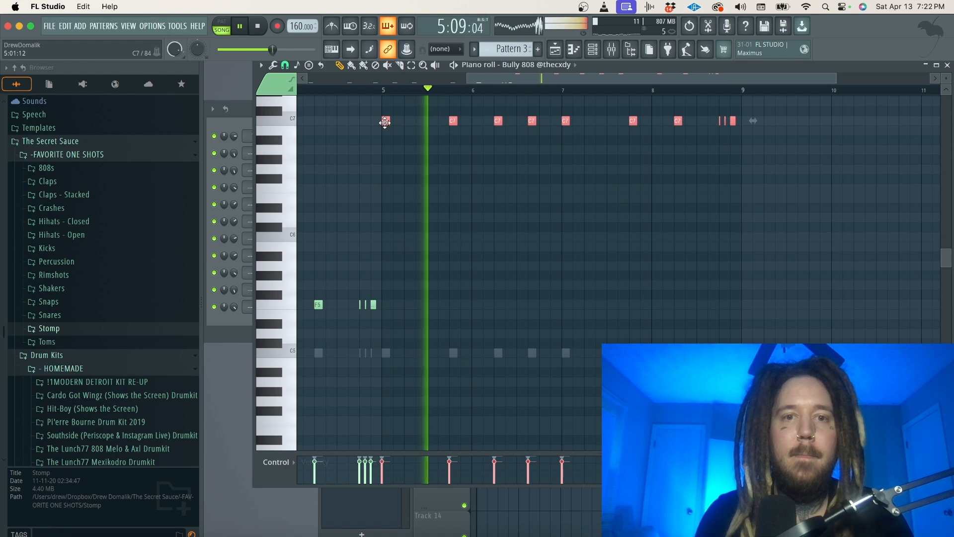
Lower the Bully 808 notes in bars 5 to 8 by two octaves to C5 and play back from bar 4.
key("shift+Down")
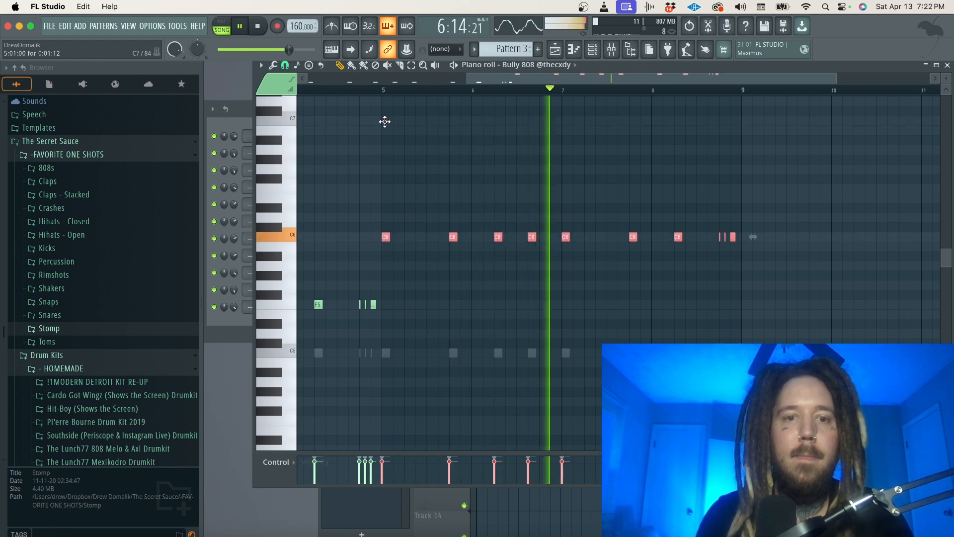
key("shift+Down")
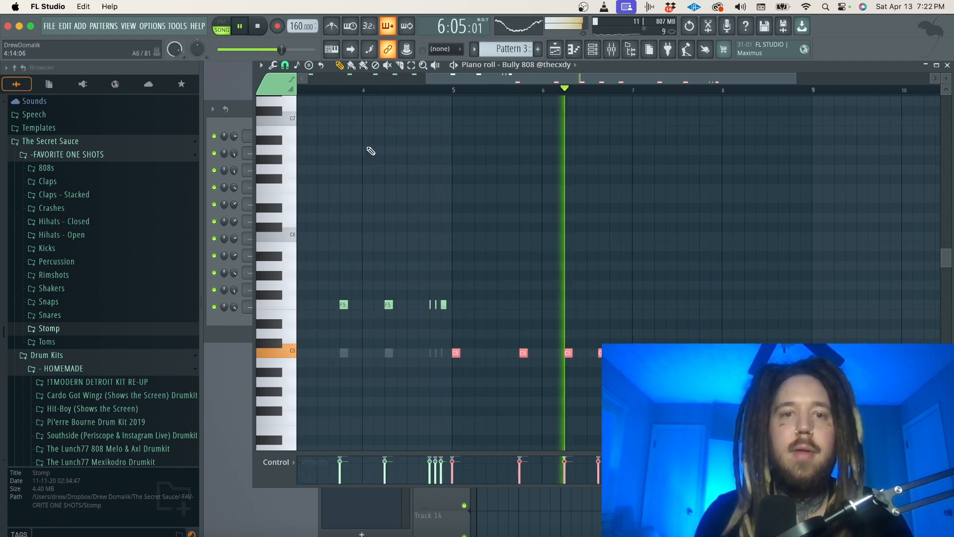
left_click(365, 92)
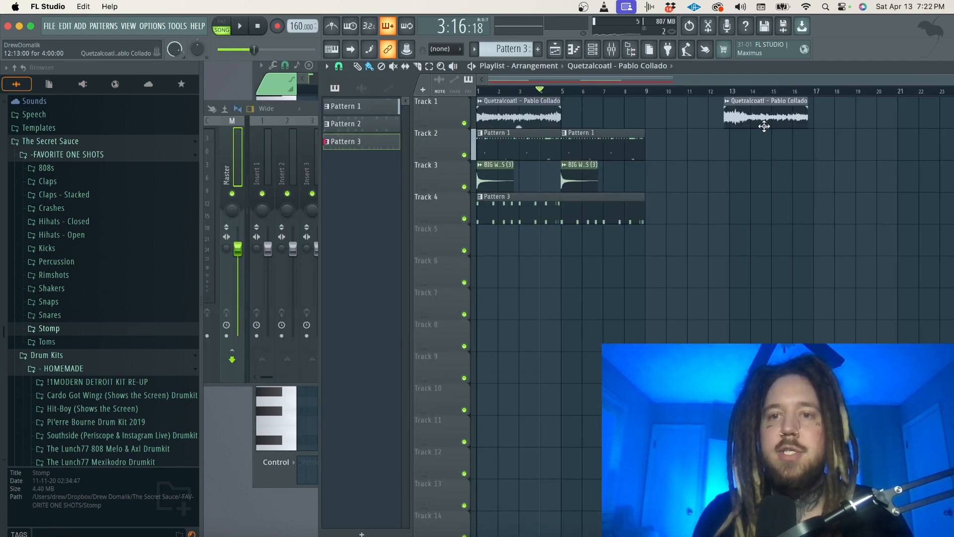
Place the second Quetzalcoatl chop at bar 13 and duplicate the first chop twice to fill bars 5 to 12.
left_click(770, 127)
left_click_drag(583, 122, 516, 102)
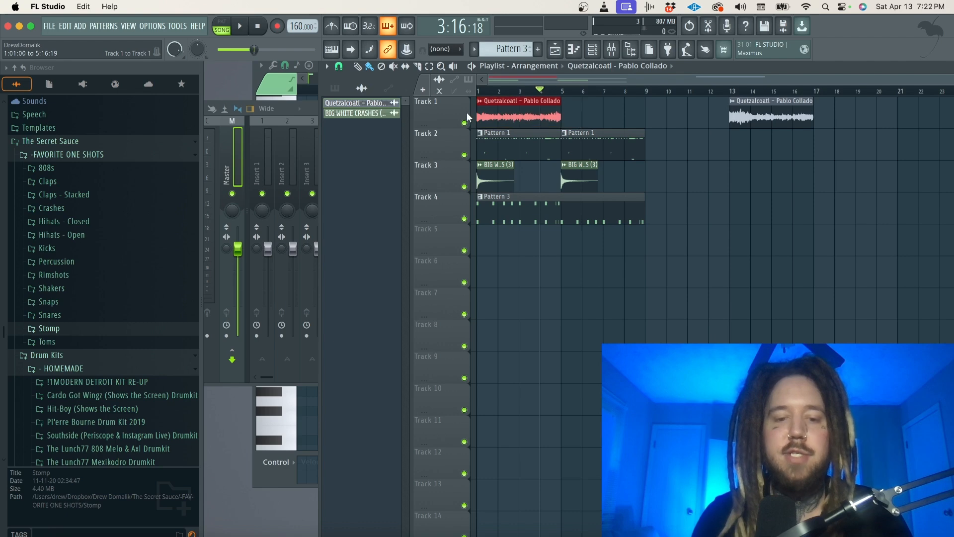
key("super+b")
key("super+b")
Slice the Pattern 3 clip on Track 4 at bar 5 and move its second half to bar 13.
left_click_drag(681, 254, 567, 149)
key("c")
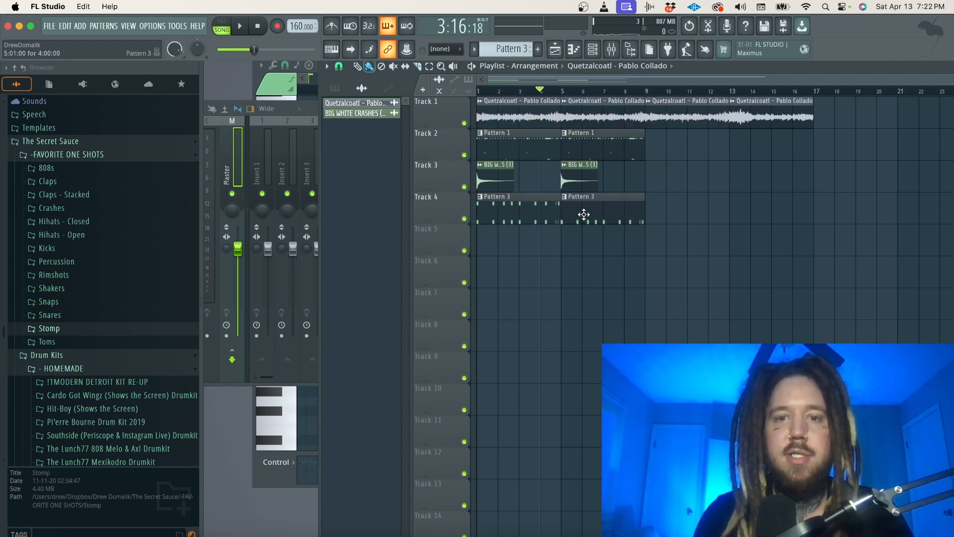
left_click_drag(584, 214, 943, 205)
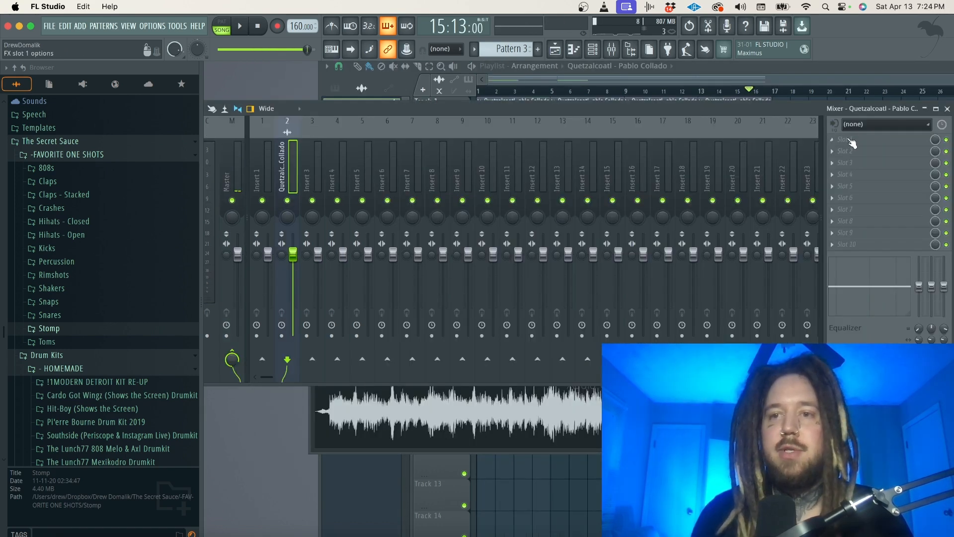
Load Fruity Parametric EQ 2 in slot 2 of the Quetzalcoatl mixer track.
left_click(853, 143)
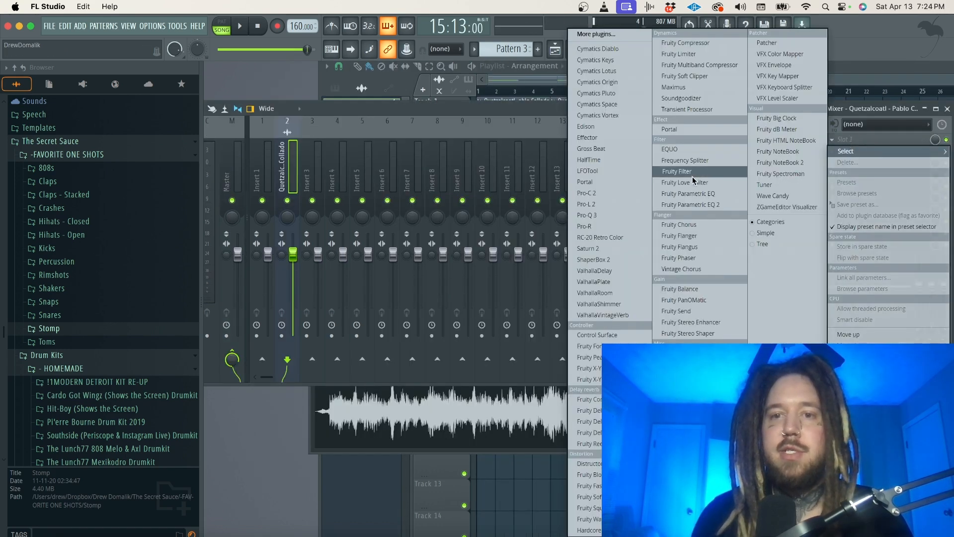
left_click(675, 205)
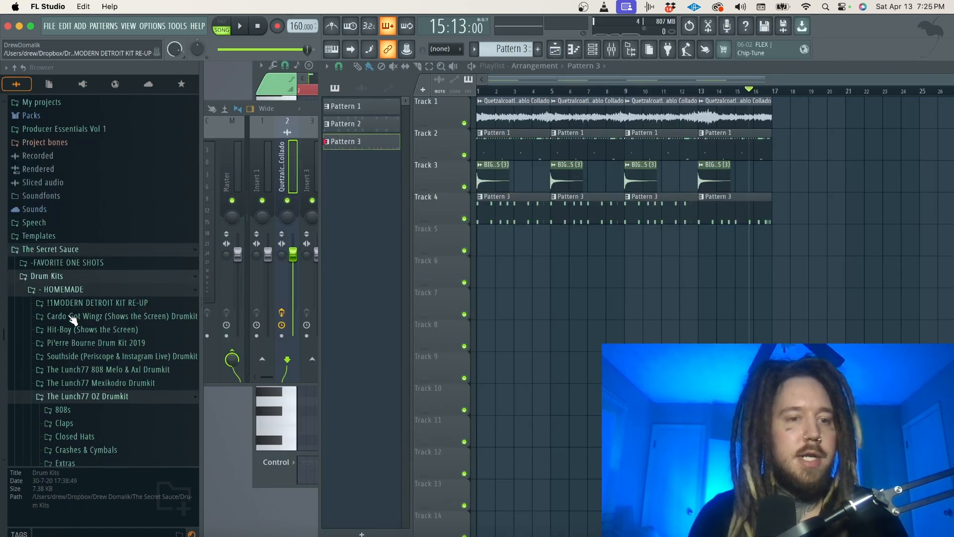
Find pbs - yes indeed girl [ Sfx ] in The Lunch77 Wheezy Drumkit's FX folder and place it on Track 5 at bar 1.
scroll(73, 321, "down", 2)
left_click(74, 343)
left_click(76, 353)
left_click(79, 355)
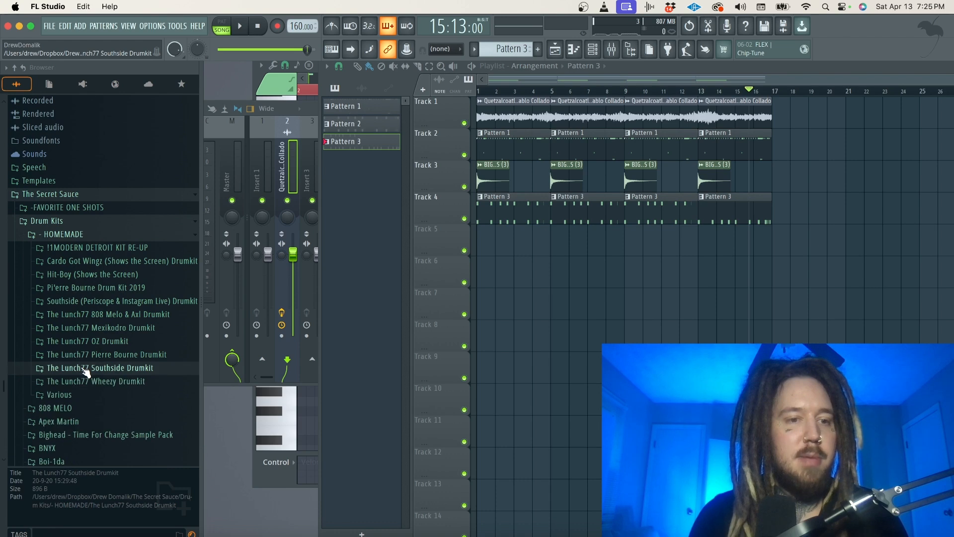
left_click(91, 381)
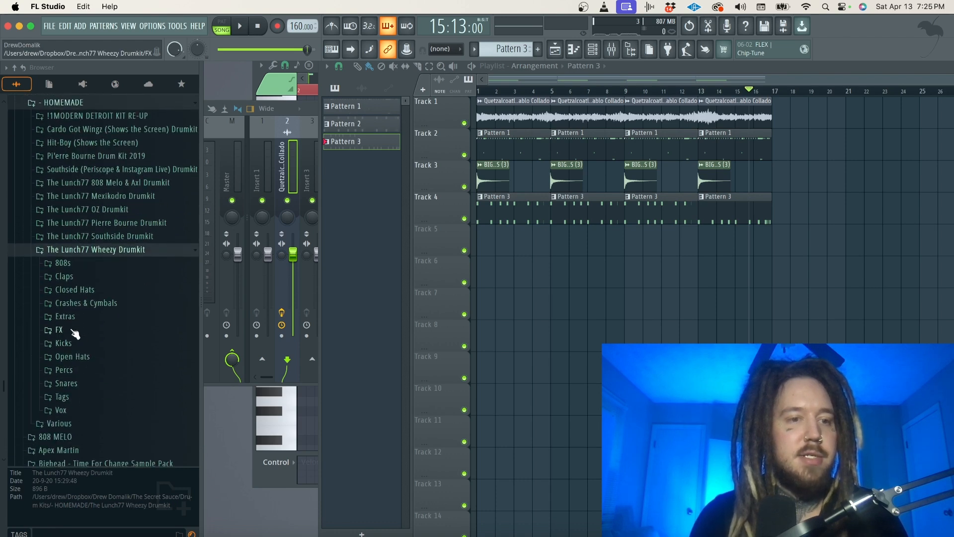
left_click(70, 330)
scroll(70, 334, "down", 5)
left_click(99, 323)
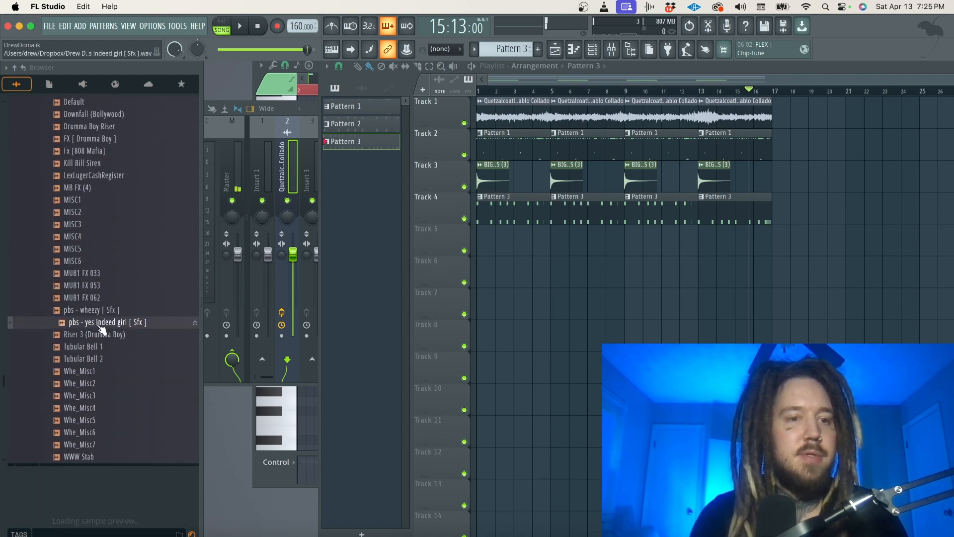
left_click_drag(390, 304, 483, 249)
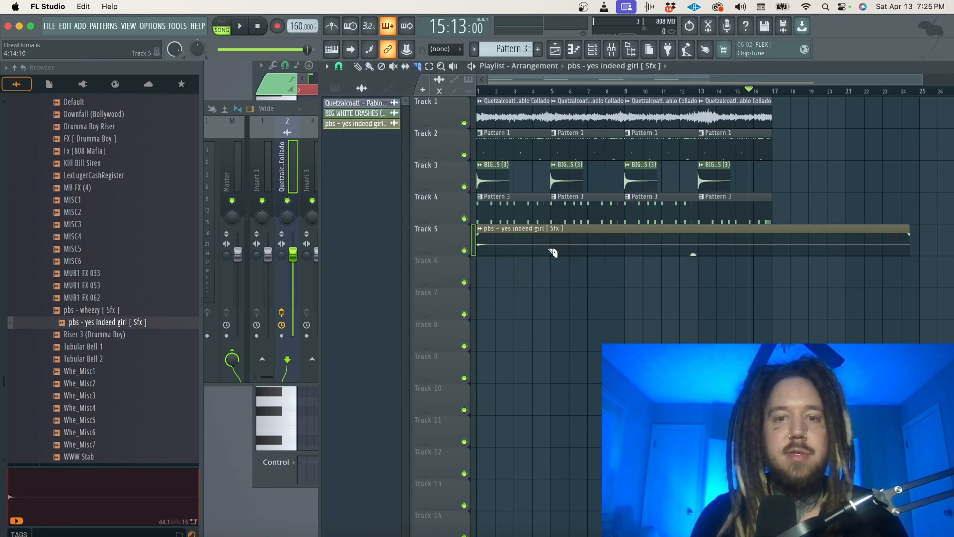
Adjust the channel volume of the pbs - yes indeed girl clip while the beat plays.
key("space")
double_click(497, 237)
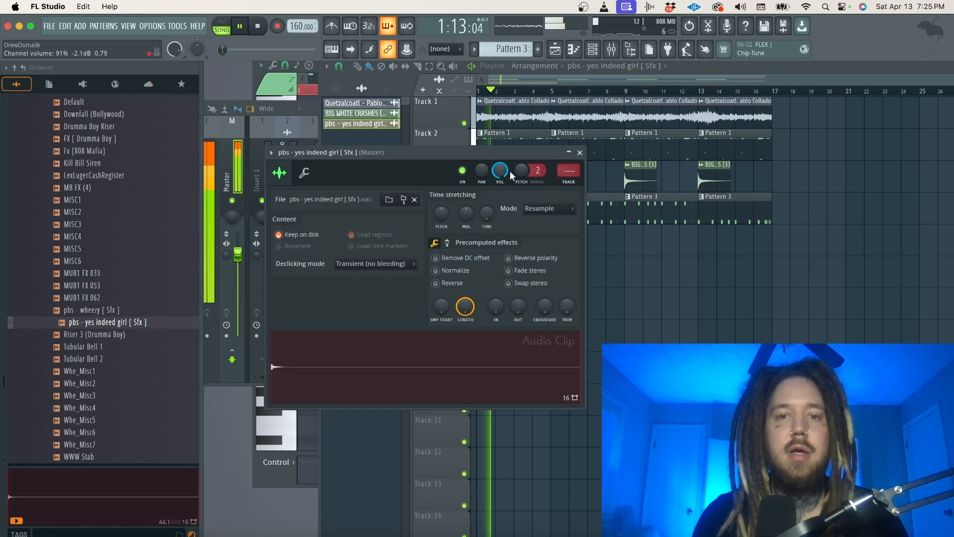
left_click_drag(507, 167, 506, 176)
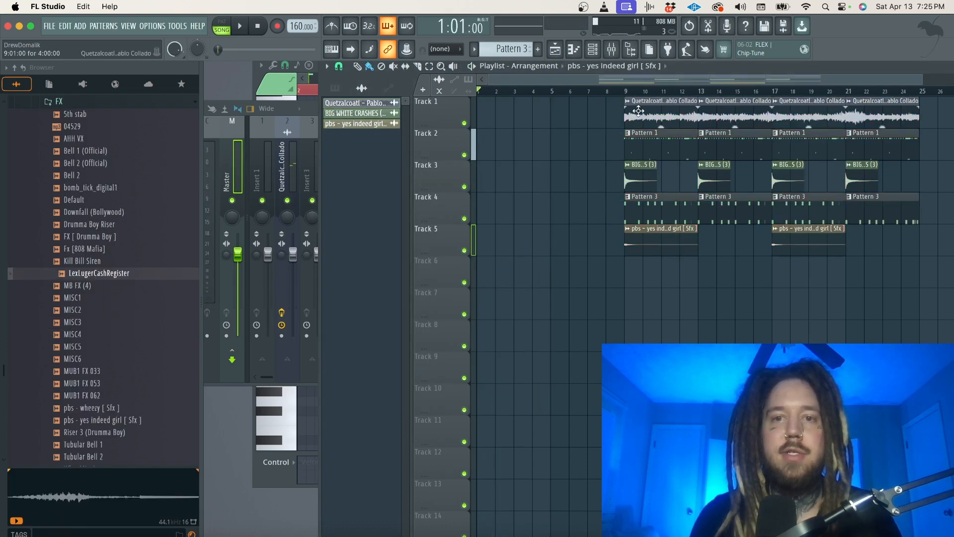
Duplicate the Quetzalcoatl chops on Track 1 to form an eight-bar sample-only intro before the drums at bar 9.
left_click_drag(638, 111, 469, 102)
key("ctrl+b")
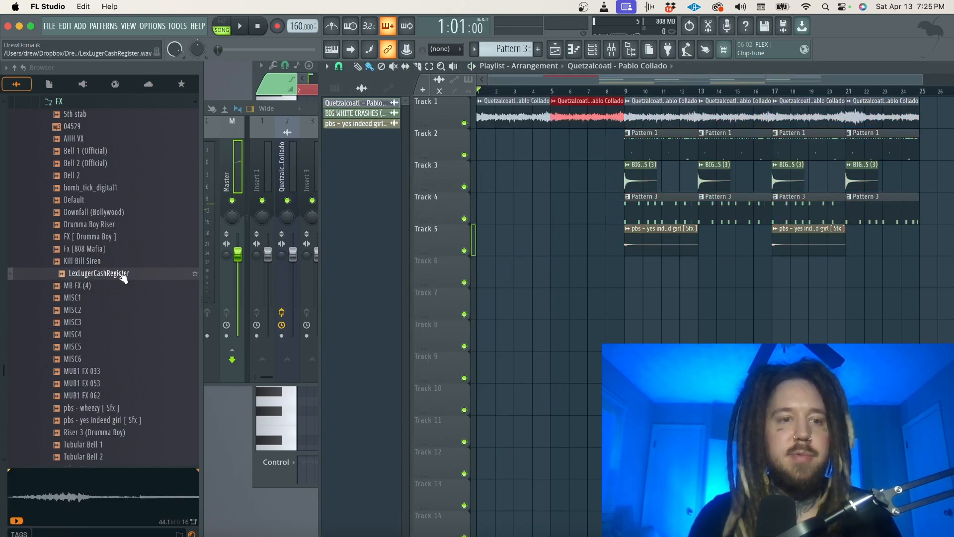
Place LexLugerCashRegister on Track 6 at bar 8, leading into the drums, and play the transition.
left_click_drag(122, 275, 504, 286)
left_click_drag(604, 277, 604, 278)
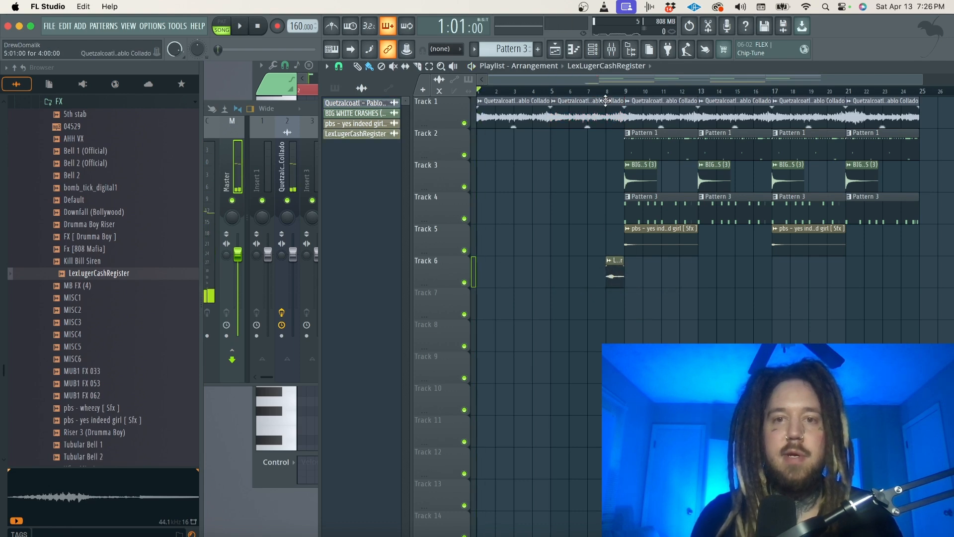
key("space")
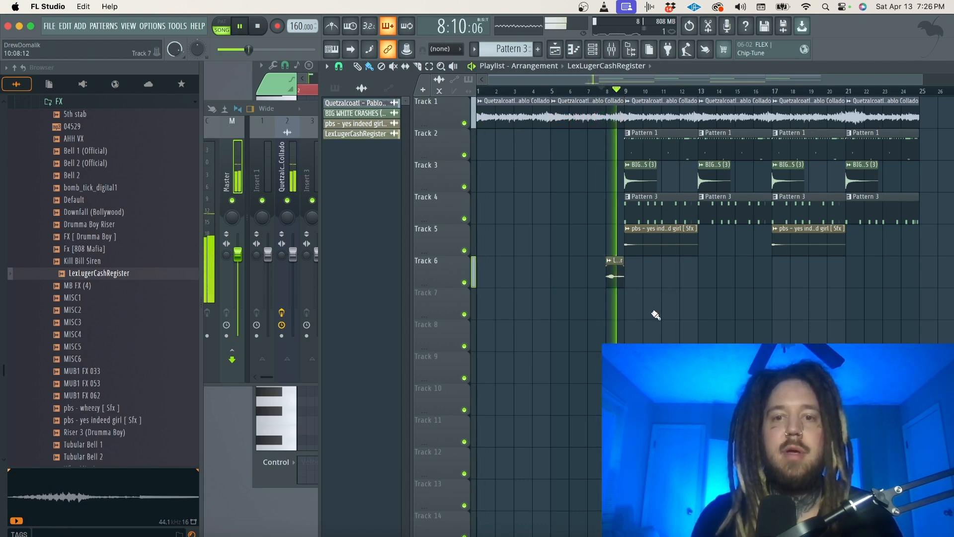
key("space")
Set the LexLugerCashRegister clip's time-stretching mode to Stretch and stretch the clip to end at bar 9 during playback.
scroll(646, 318, "up", 5)
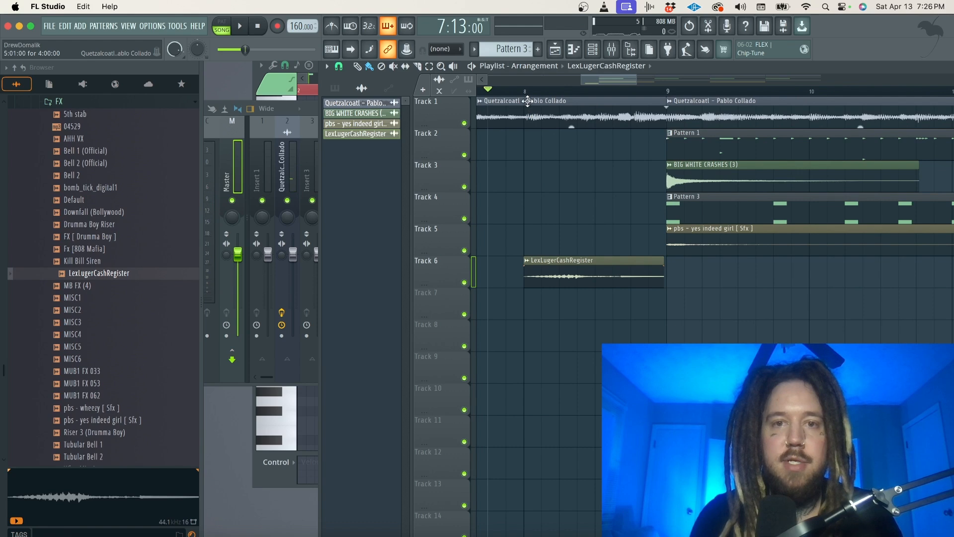
double_click(575, 266)
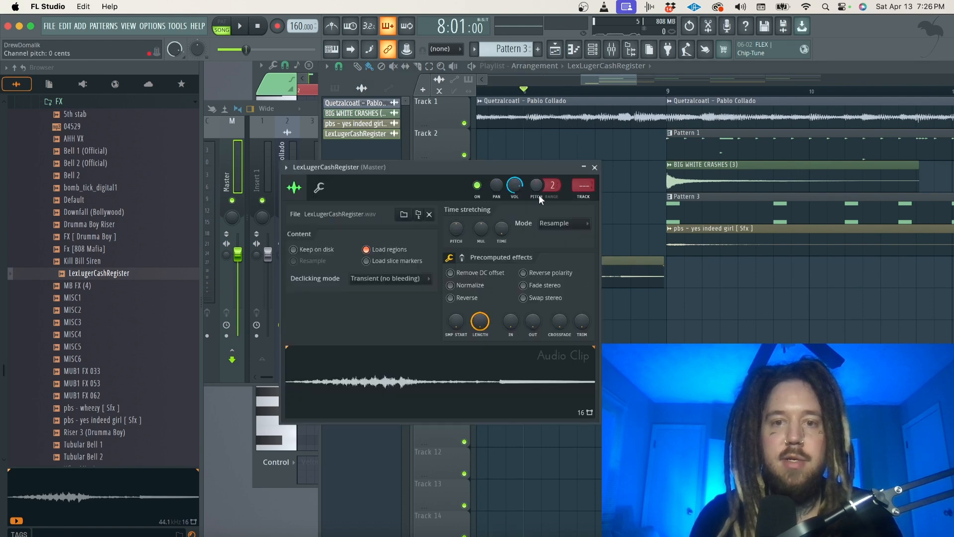
left_click(558, 224)
left_click(552, 256)
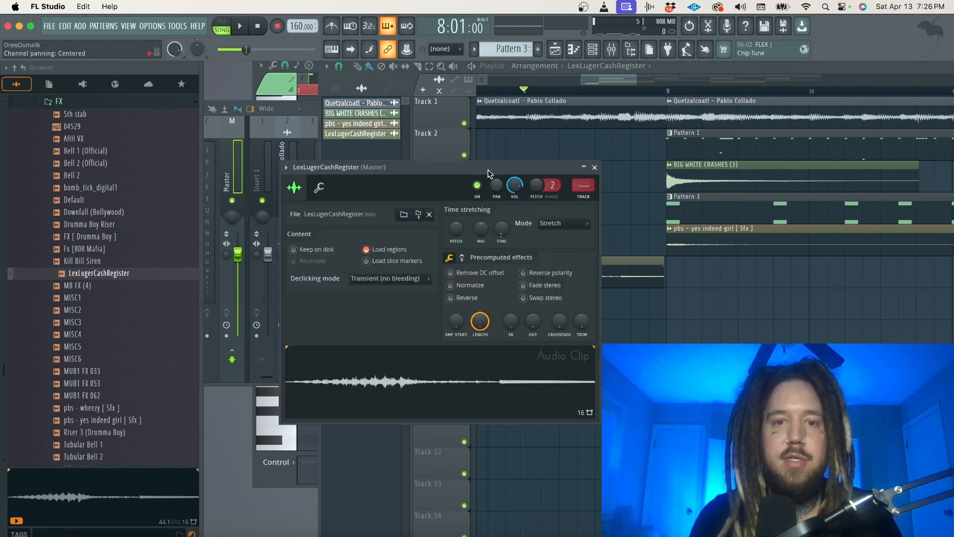
left_click_drag(488, 173, 543, 323)
key("space")
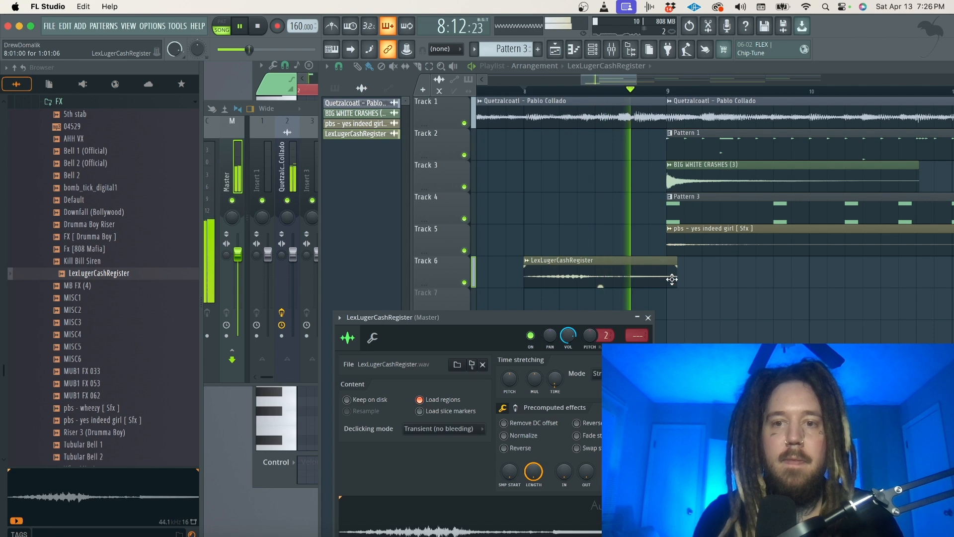
left_click_drag(677, 284, 673, 283)
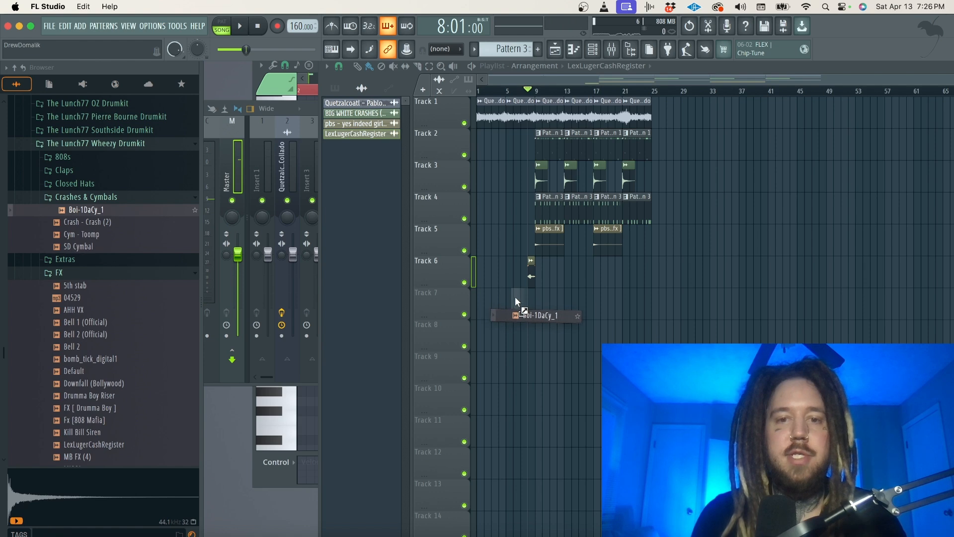
Place the Boi-1DaCy_1 cymbal on Track 7 just before bar 8 and reverse its audio.
left_click_drag(515, 297, 527, 298)
scroll(528, 299, "up", 7)
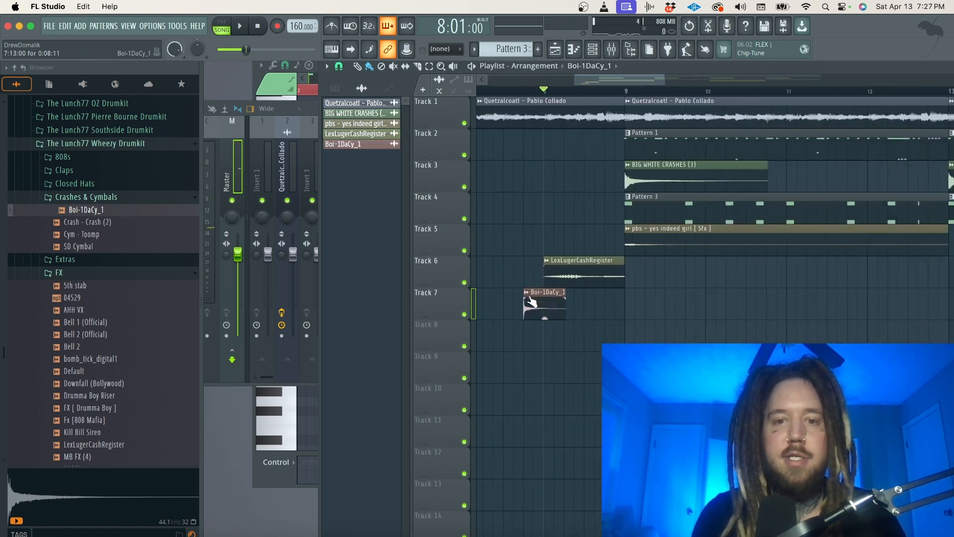
double_click(526, 300)
left_click(467, 313)
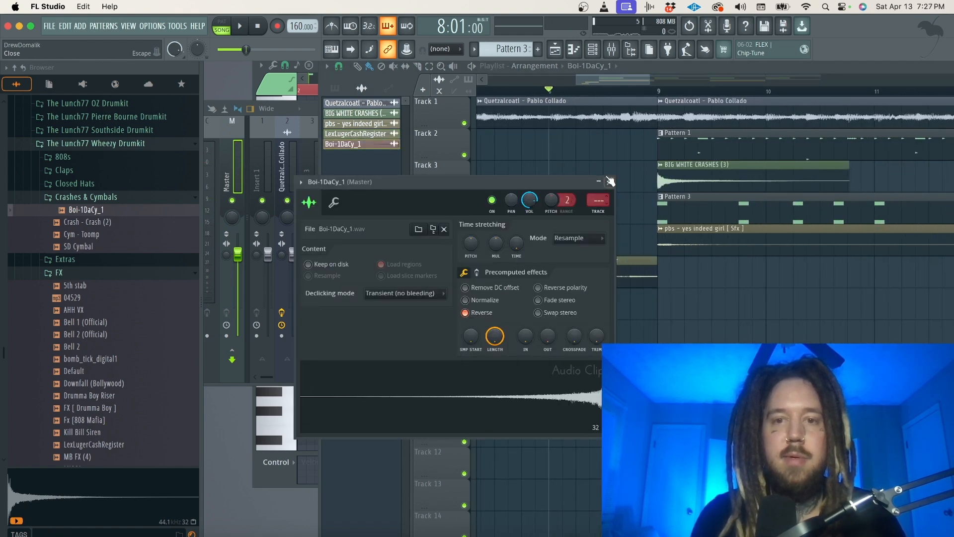
Trim the reversed Boi-1DaCy_1 clip to end at bar 9 and lower its channel volume to about 72% during playback.
left_click(609, 181)
scroll(580, 301, "up", 3)
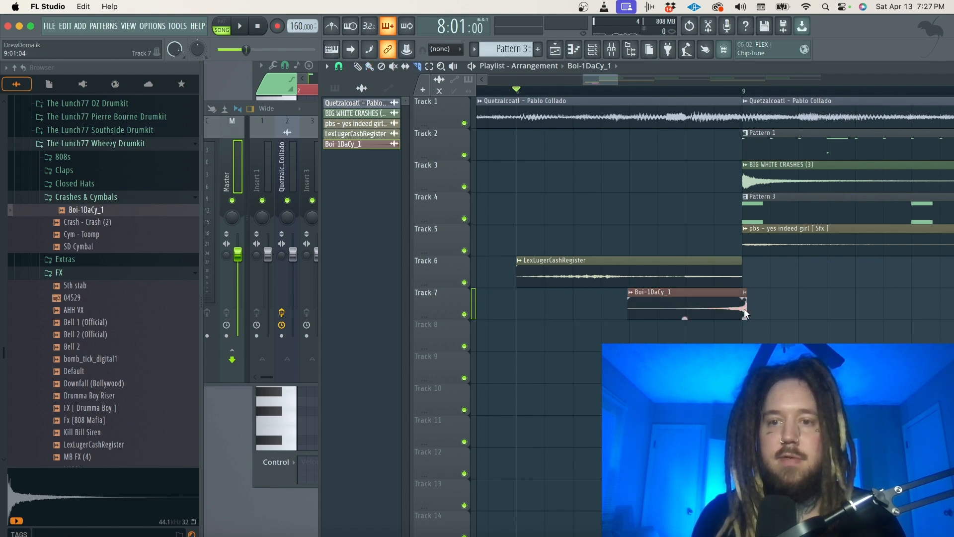
key("space")
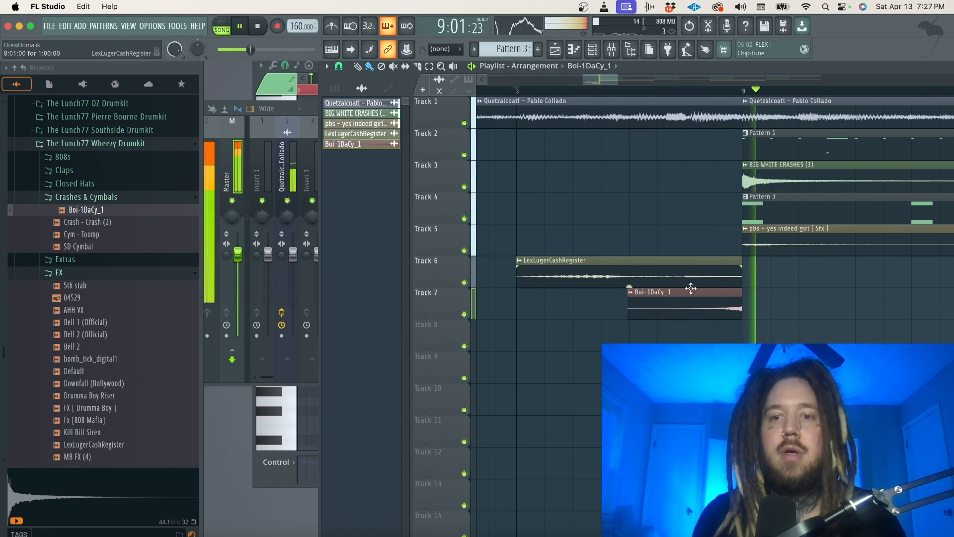
double_click(690, 309)
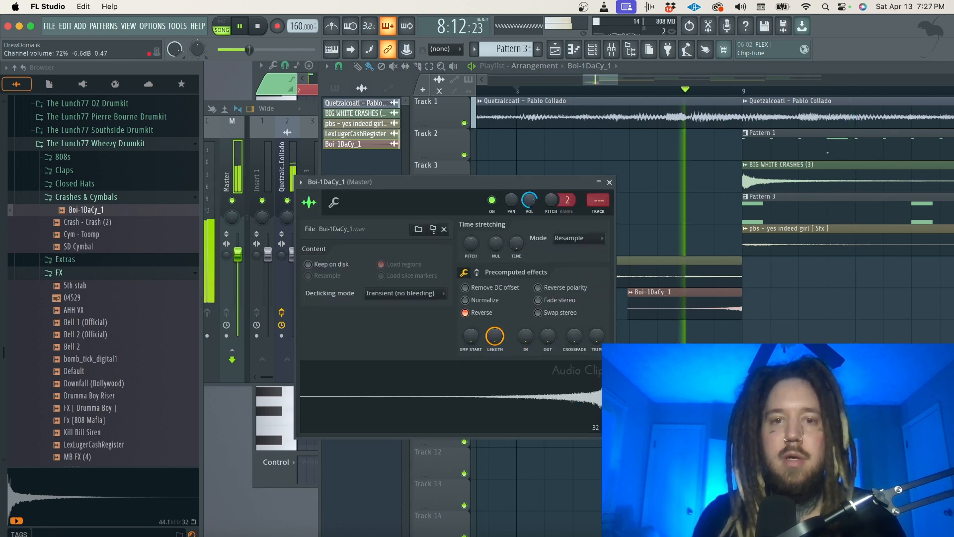
left_click(610, 182)
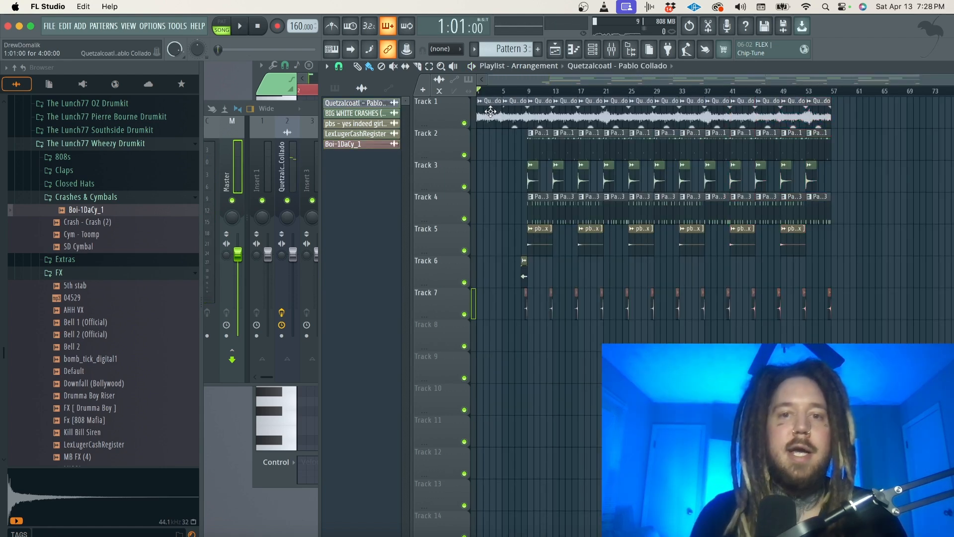
Create an automation clip for HalfTime's mute/solo on the Quetzalcoatl mixer track and shorten it to end at bar 9.
double_click(490, 112)
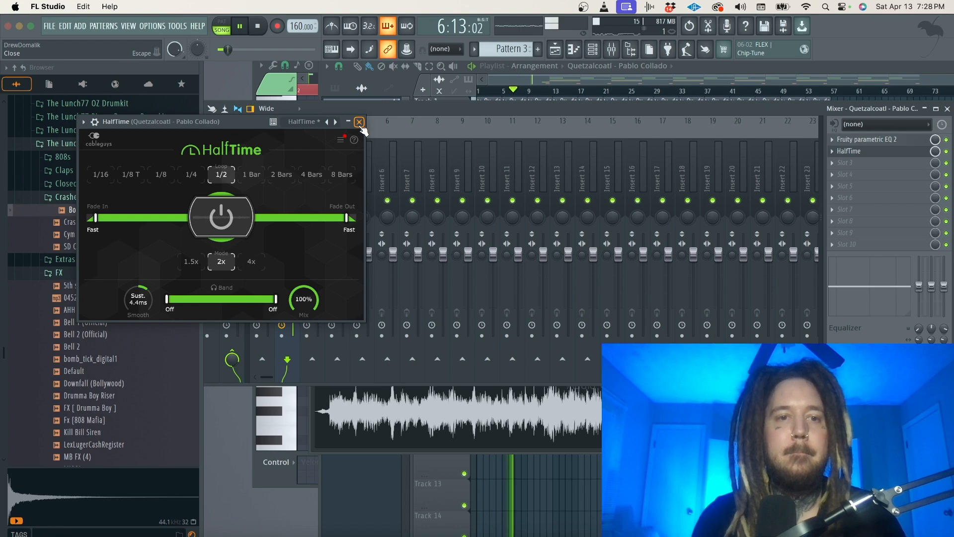
right_click(946, 152)
left_click(917, 253)
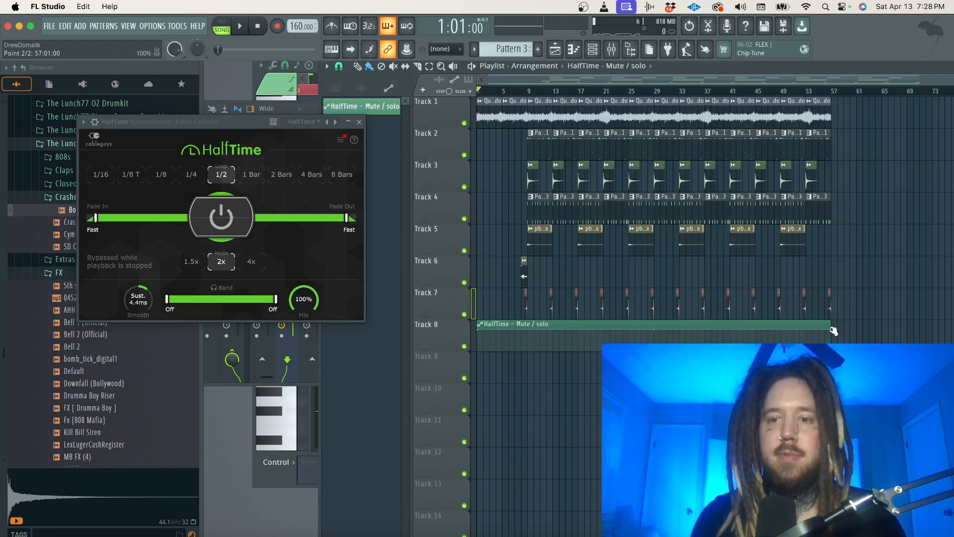
left_click_drag(820, 330, 528, 324)
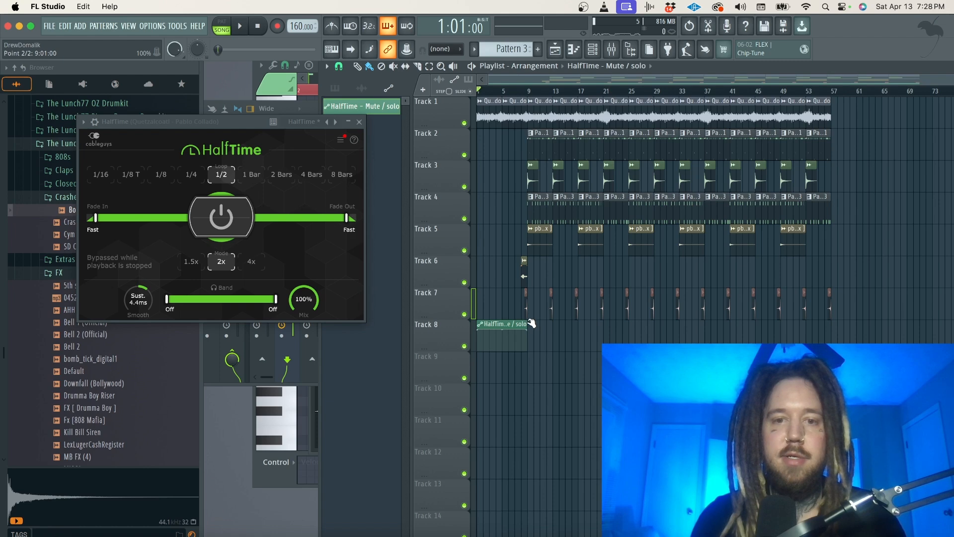
Set a unique copy of the HalfTime mute automation to 0% for bars 9 to 17 on Track 8 and play the transition.
scroll(531, 324, "up", 3)
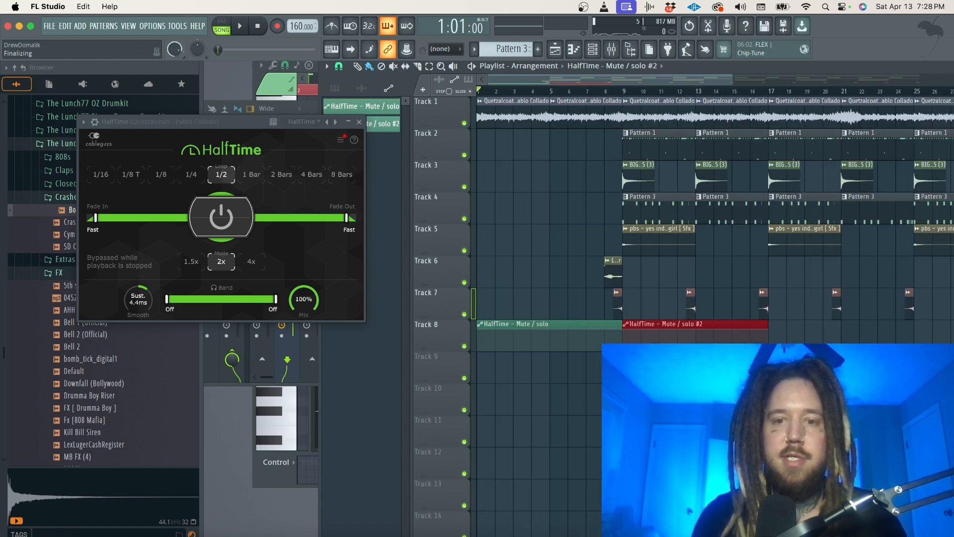
left_click_drag(768, 343, 768, 332)
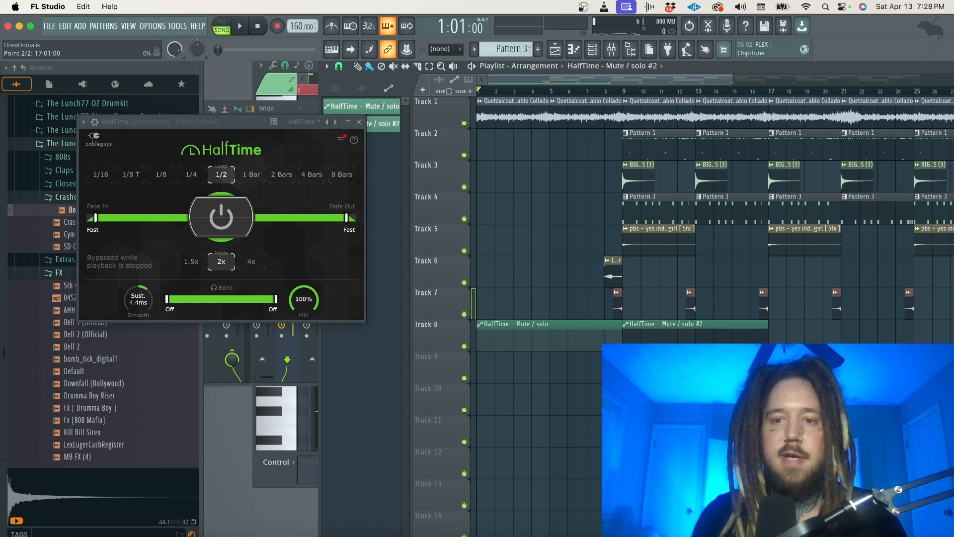
left_click(597, 94)
key("space")
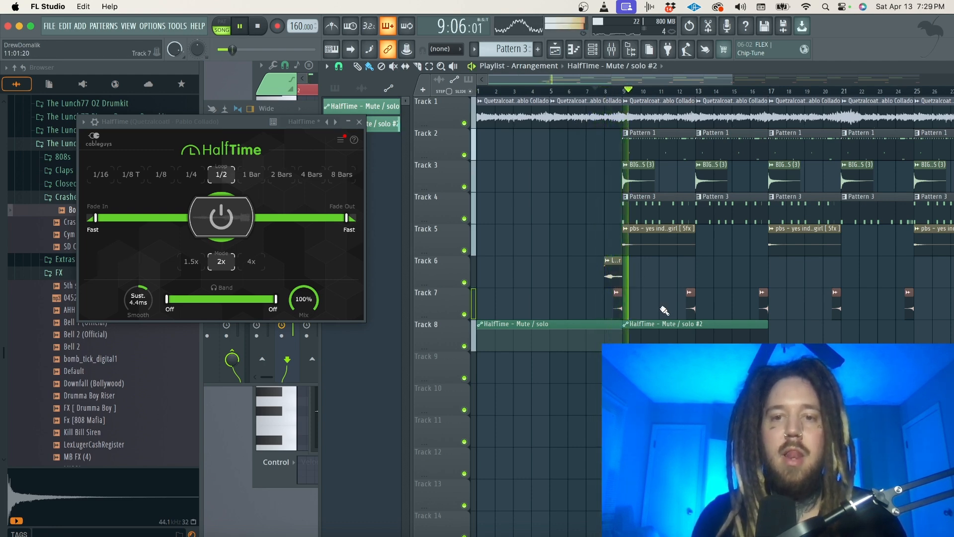
scroll(641, 298, "down", 4)
left_click(571, 338)
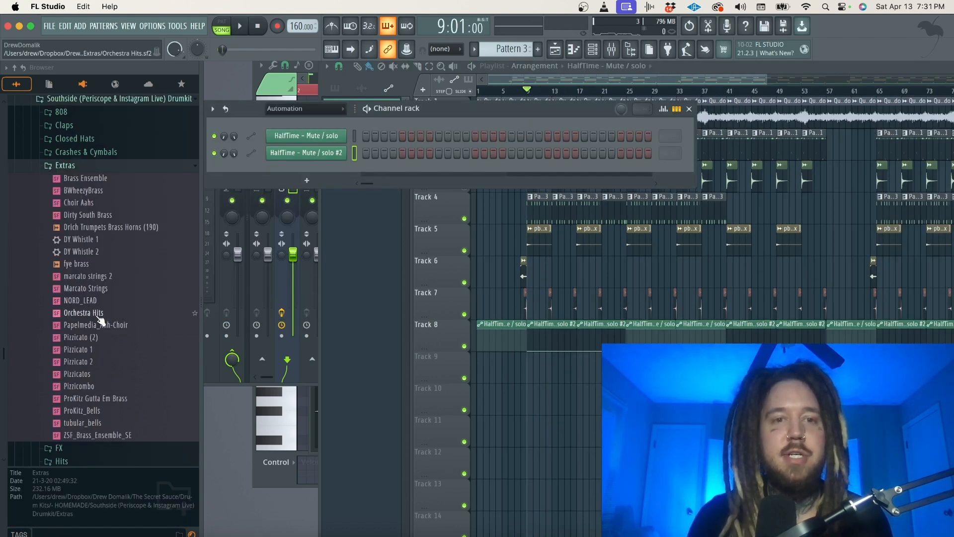
Add the Orchestra Hits soundfont as a channel and try a short F5 note at the start of Pattern 4.
left_click_drag(101, 321, 298, 179)
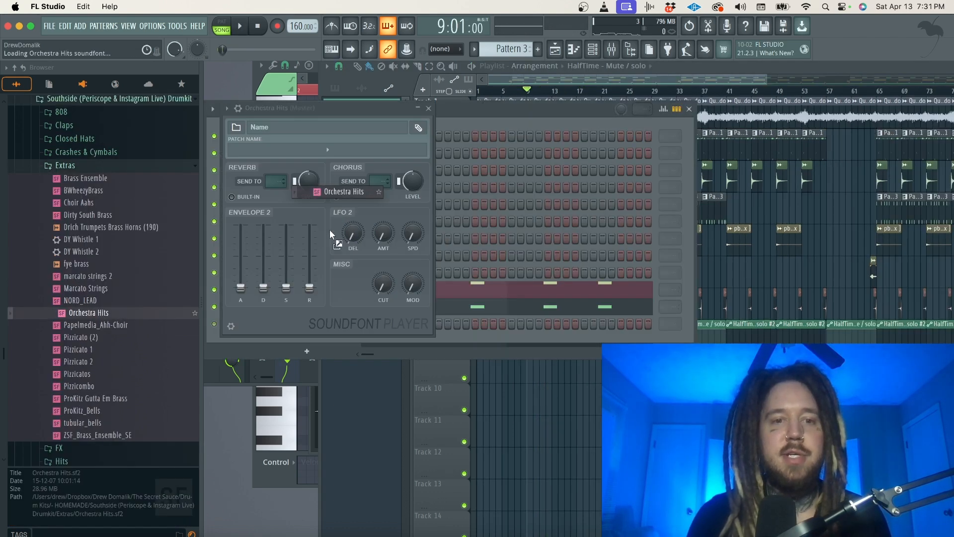
left_click(428, 108)
left_click(306, 269)
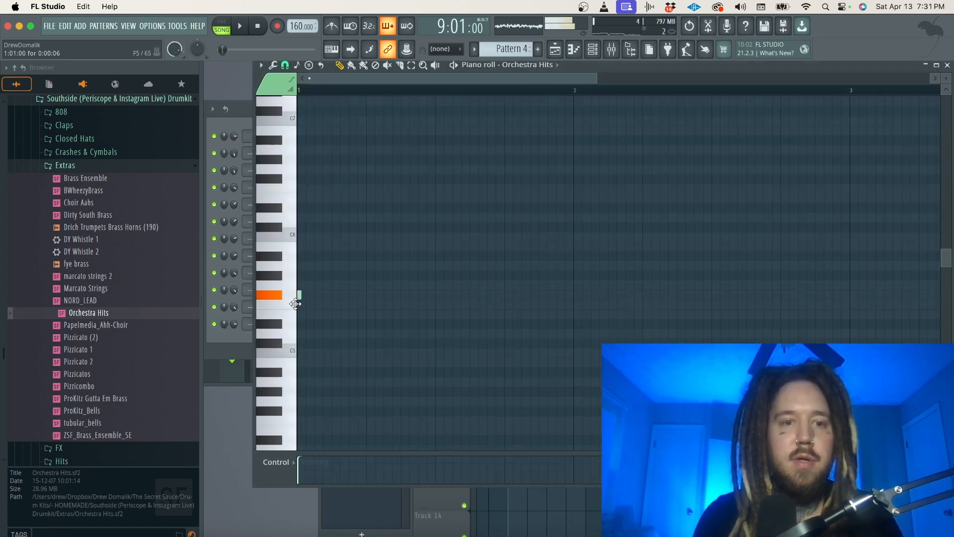
key("space")
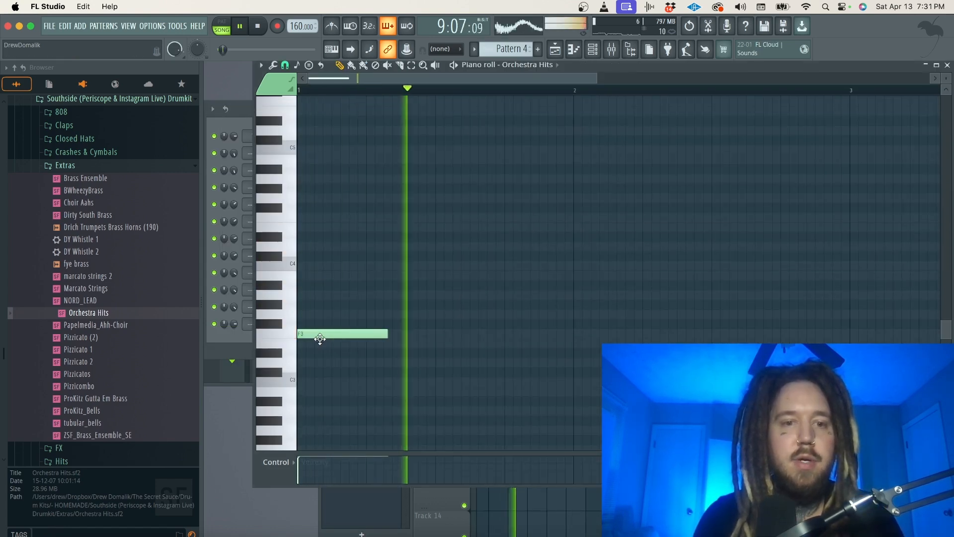
key("space")
key("space")
key("space")
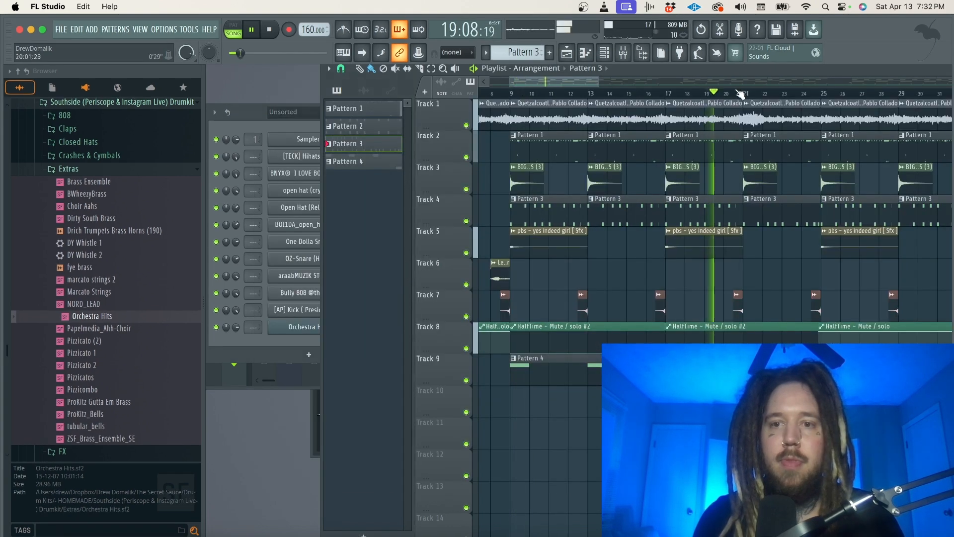
Set the one-bar Orchestra Hits note at bar 13 of Pattern 4 to C#3 while playing the section from bar 21.
left_click(744, 94)
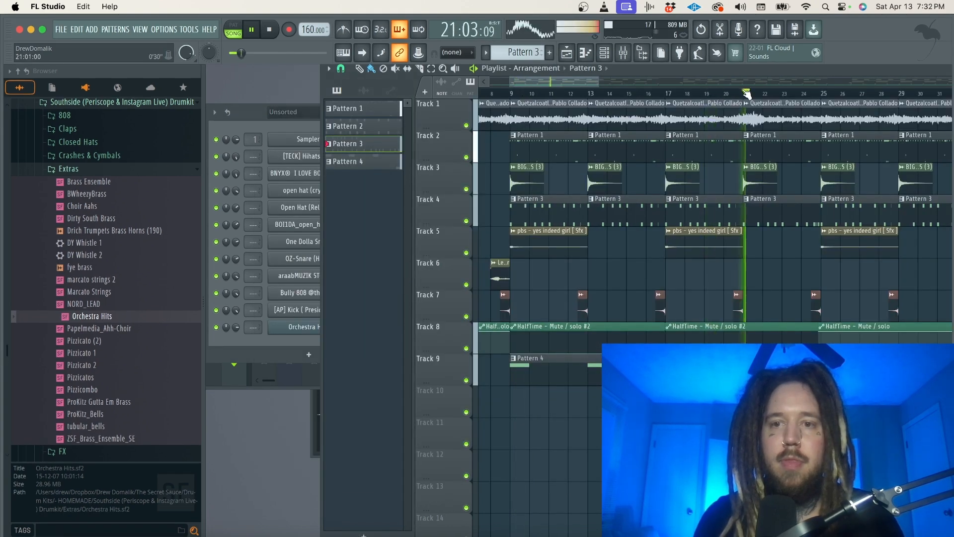
left_click(670, 95)
left_click(730, 93)
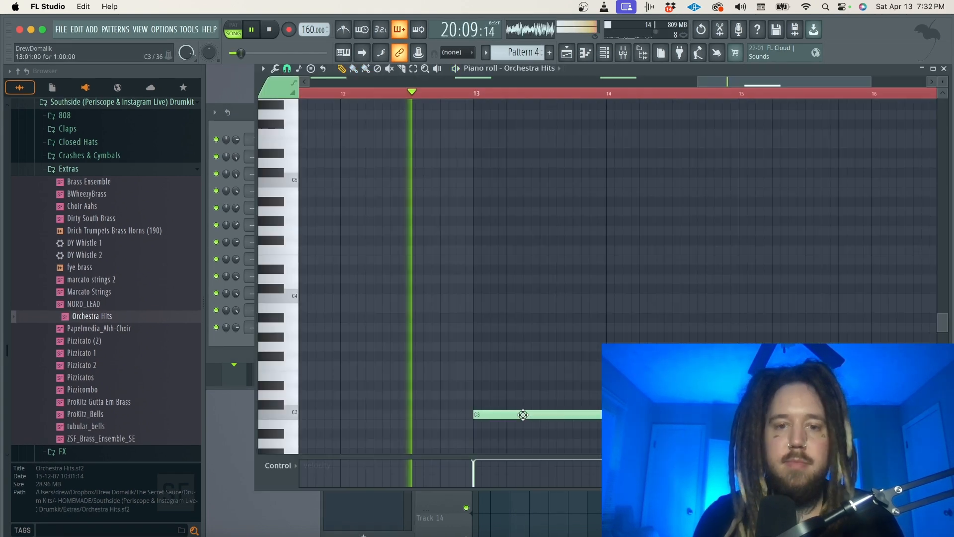
left_click_drag(522, 414, 523, 403)
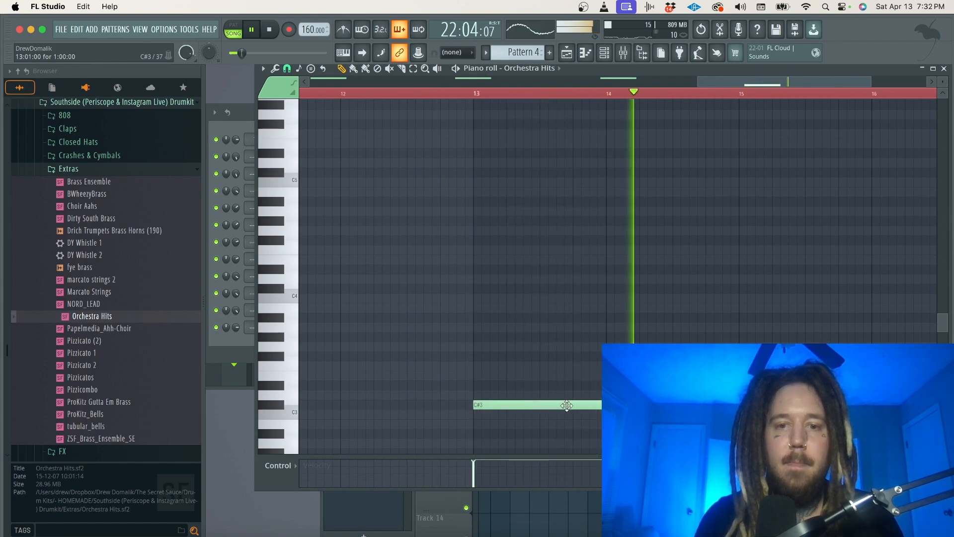
scroll(567, 405, "right", 3)
scroll(567, 405, "down", 2)
scroll(567, 406, "right", 2)
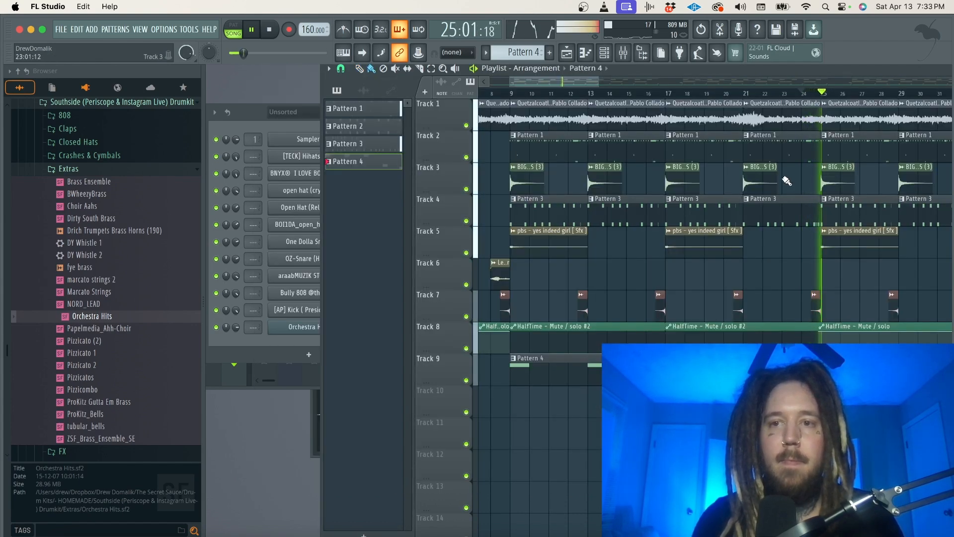
key("space")
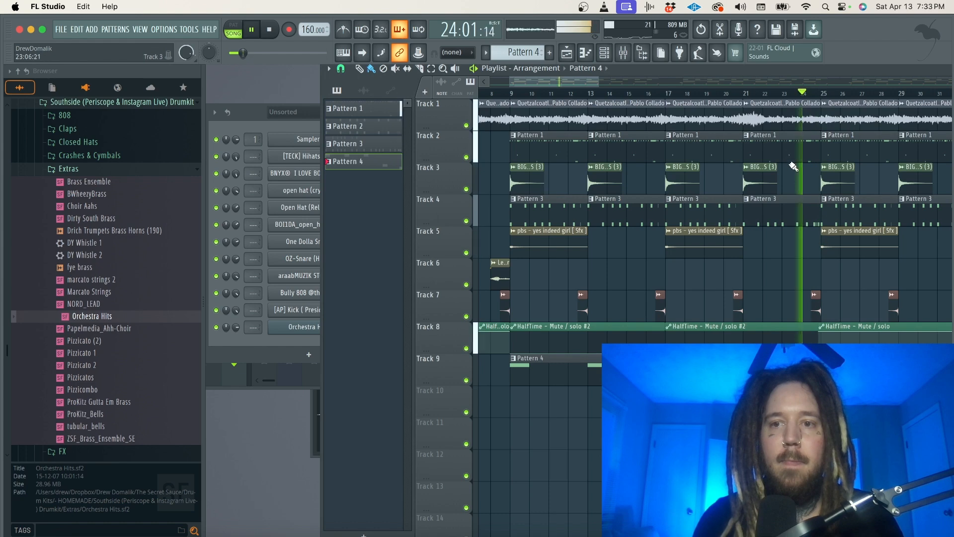
Adjust the C5 notes of the Bully 808 in bars 5 to 8 of Pattern 3 during playback.
double_click(786, 206)
left_click(605, 53)
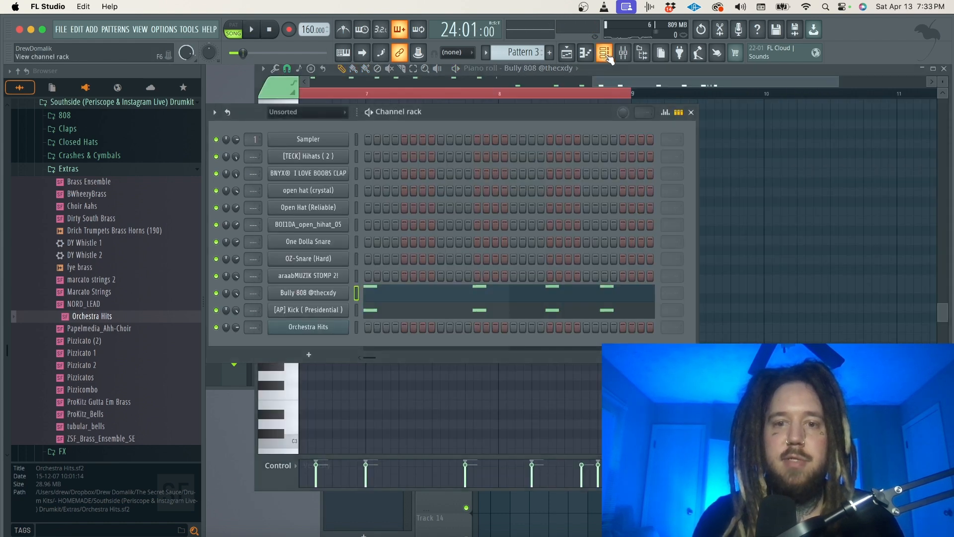
key("F5")
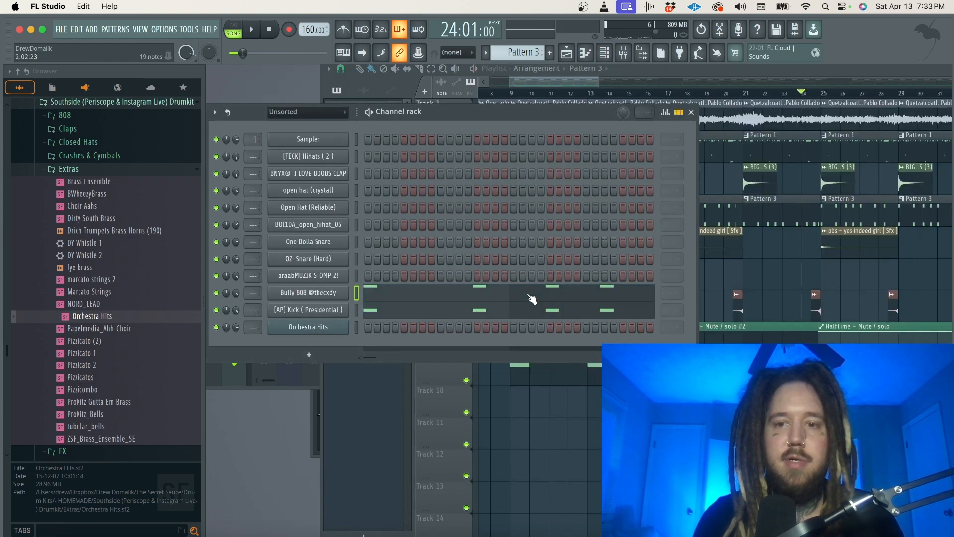
left_click(602, 300)
key("space")
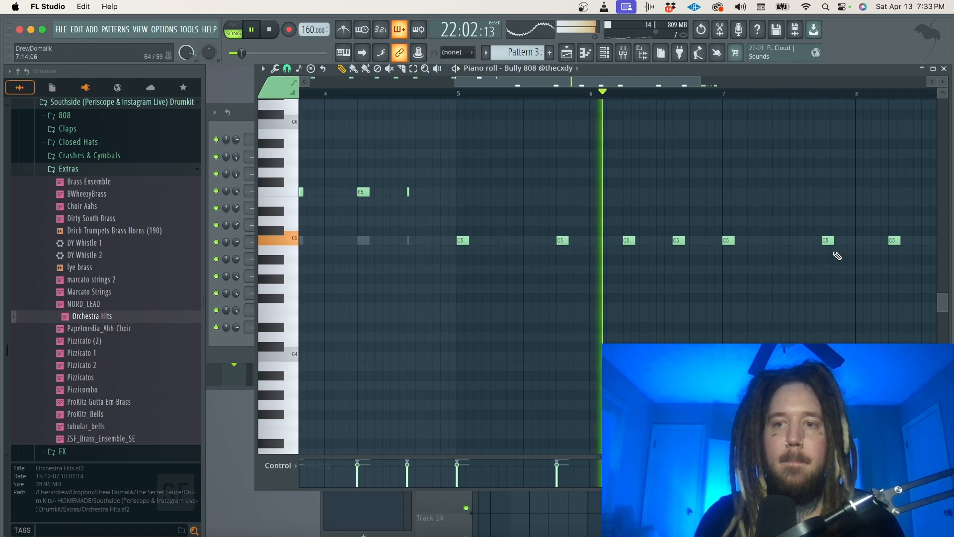
left_click_drag(838, 256, 463, 230)
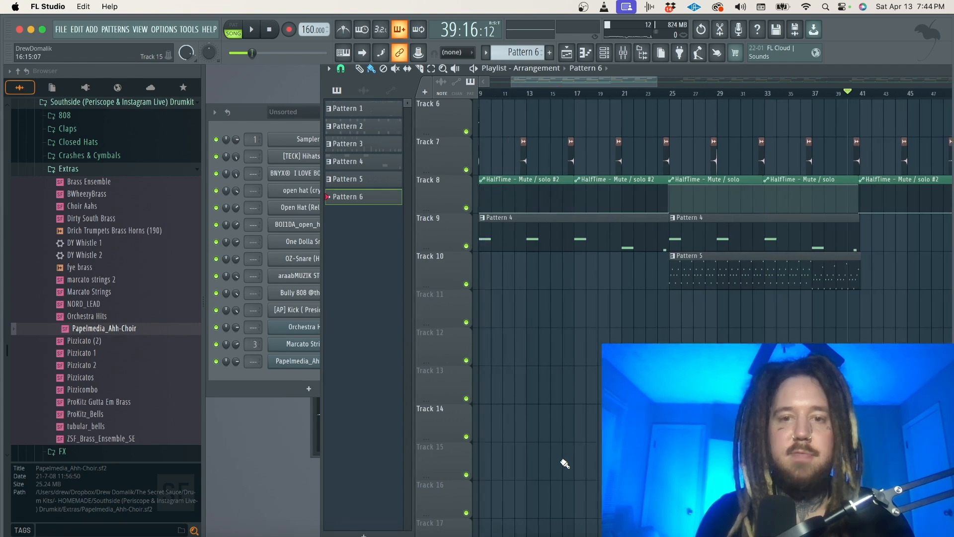
Place a short F6 Papelmedia_Ahh-Choir note at the start of Pattern 6 and adjust its length against playback from bar 9.
scroll(565, 463, "left", 3)
key("F7")
left_click_drag(316, 280, 279, 351)
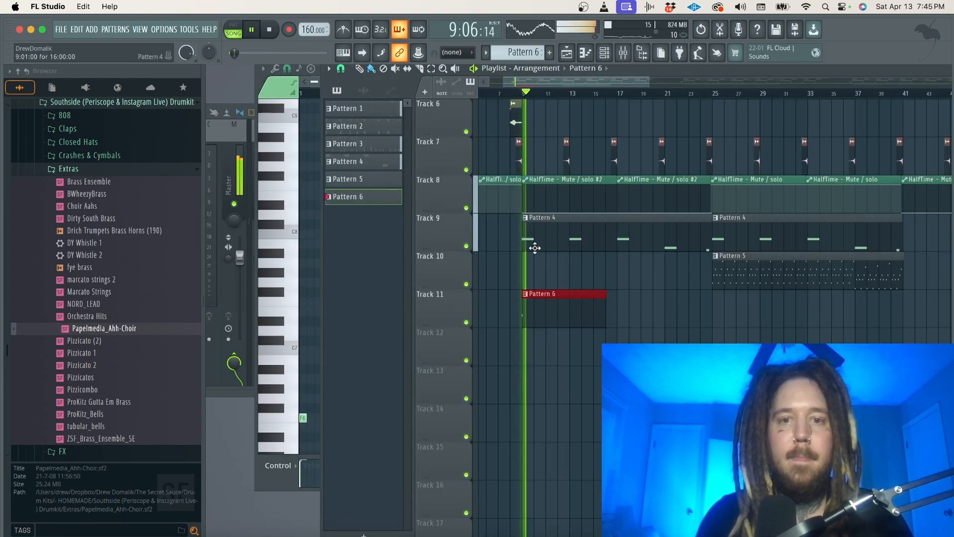
key("F7")
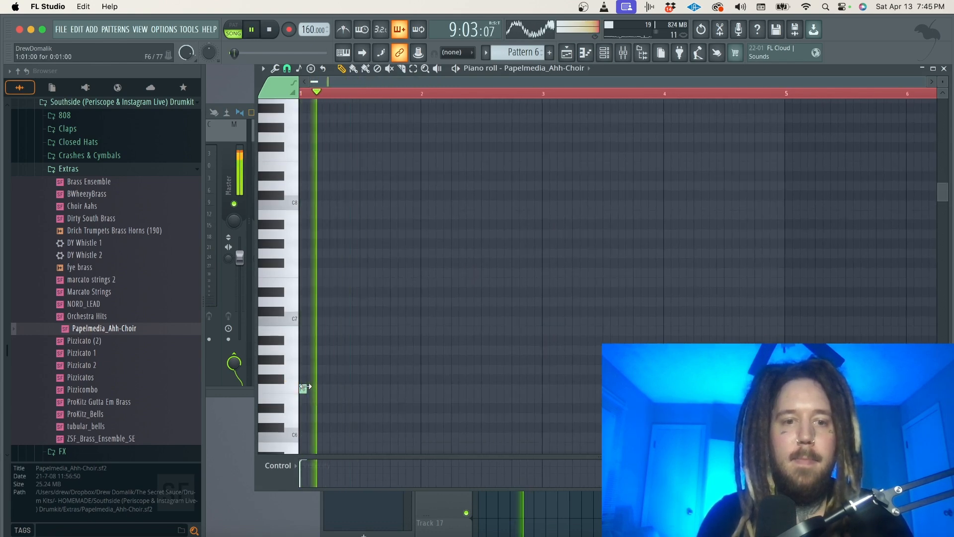
key("space")
mouse_move(302, 389)
left_mouse_down()
mouse_move(326, 387)
mouse_move(307, 386)
left_mouse_up()
key("space")
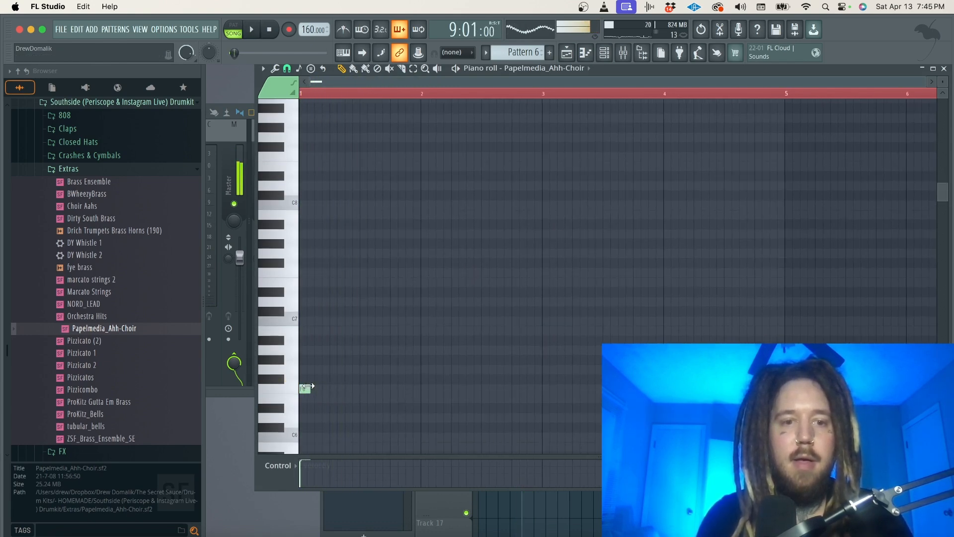
key("space")
key("space")
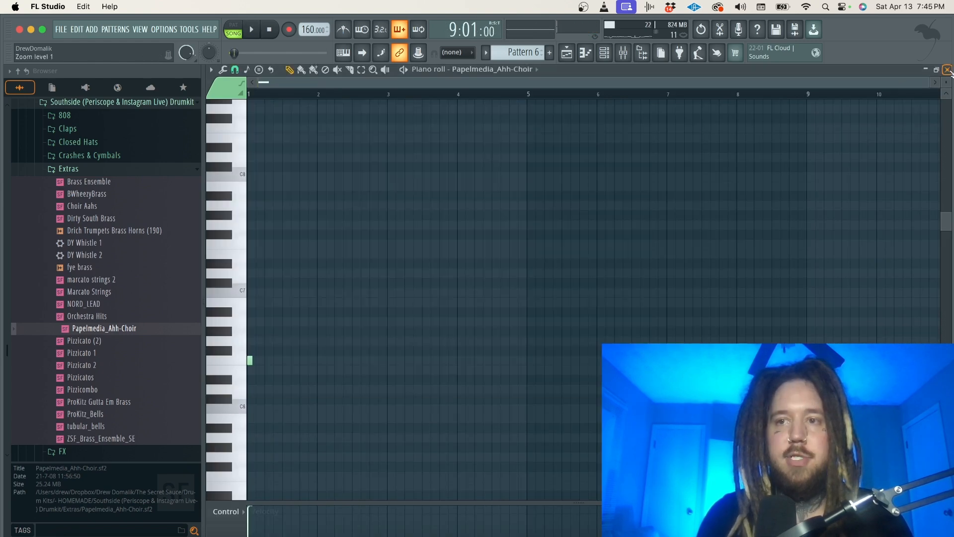
Place Pattern 6 clips on Track 11 at bars 9, 13, 17 and 21.
left_click(945, 69)
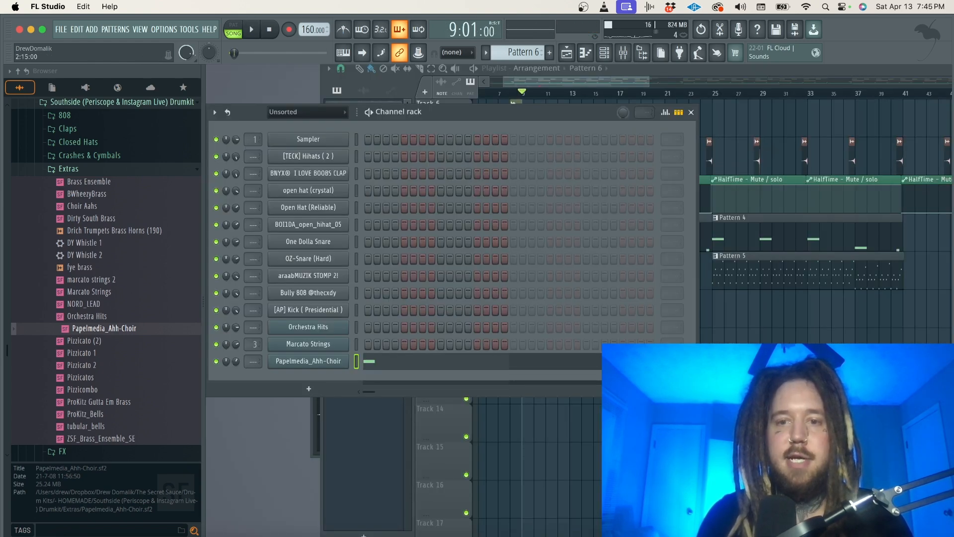
left_click(726, 352, "super")
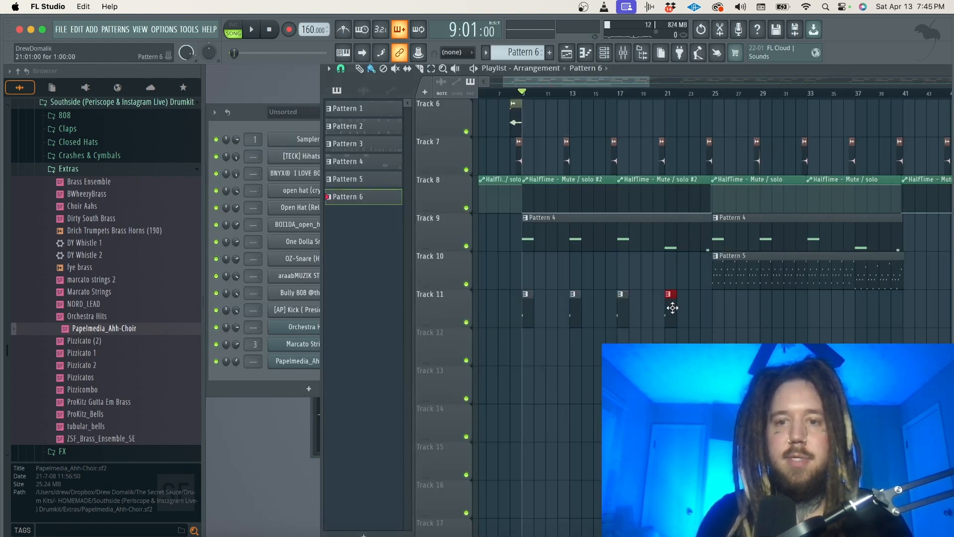
Make the choir clip at bar 21 a unique pattern, change its note to C#6, and play from bar 21.
left_click(668, 294)
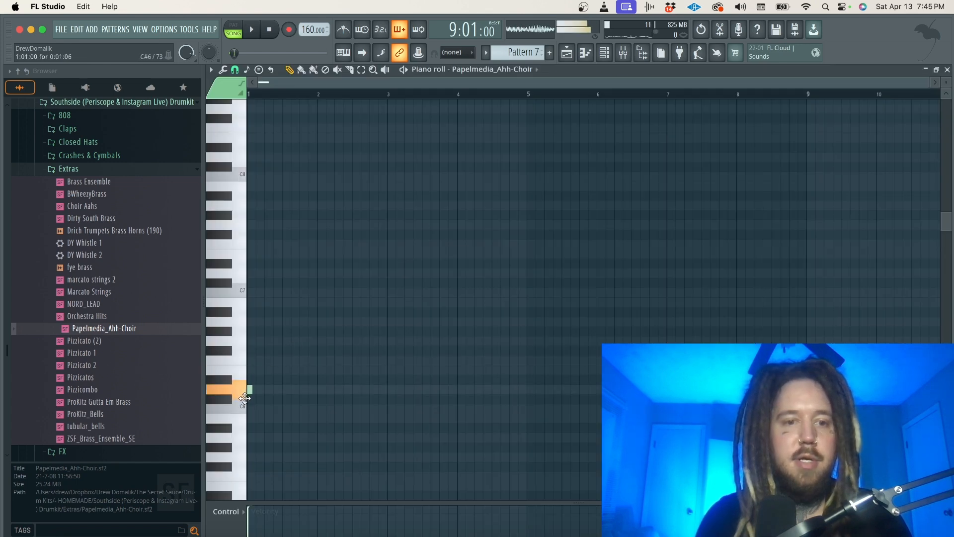
left_click(947, 70)
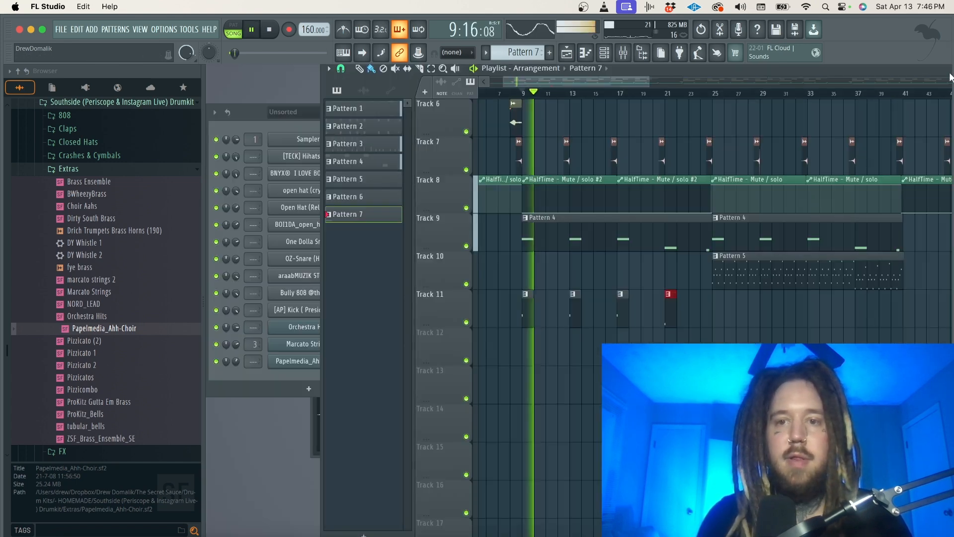
left_click(666, 94)
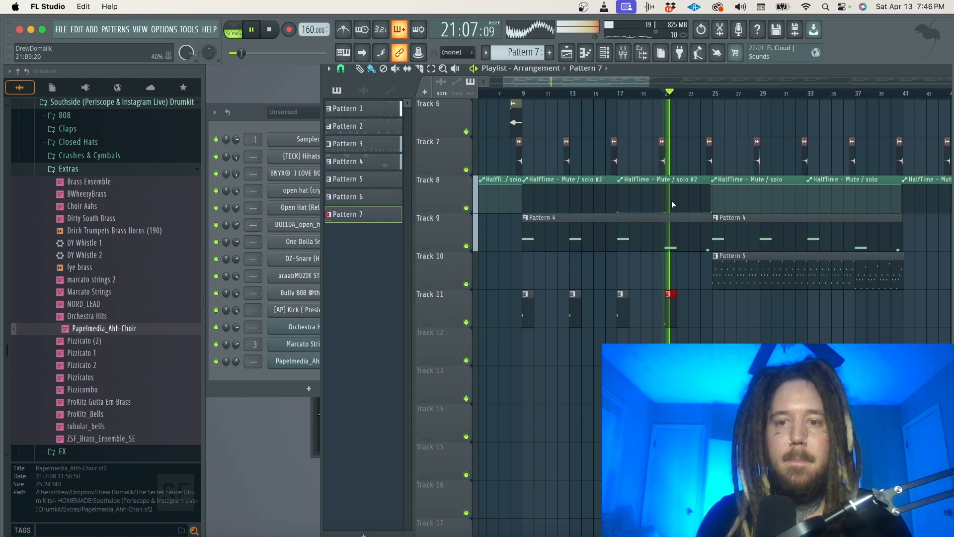
Add a copy of the C#6 choir clip on Track 11 midway through bar 24, trim it to end at bar 25, and make it unique.
scroll(652, 320, "up", 3, "ctrl")
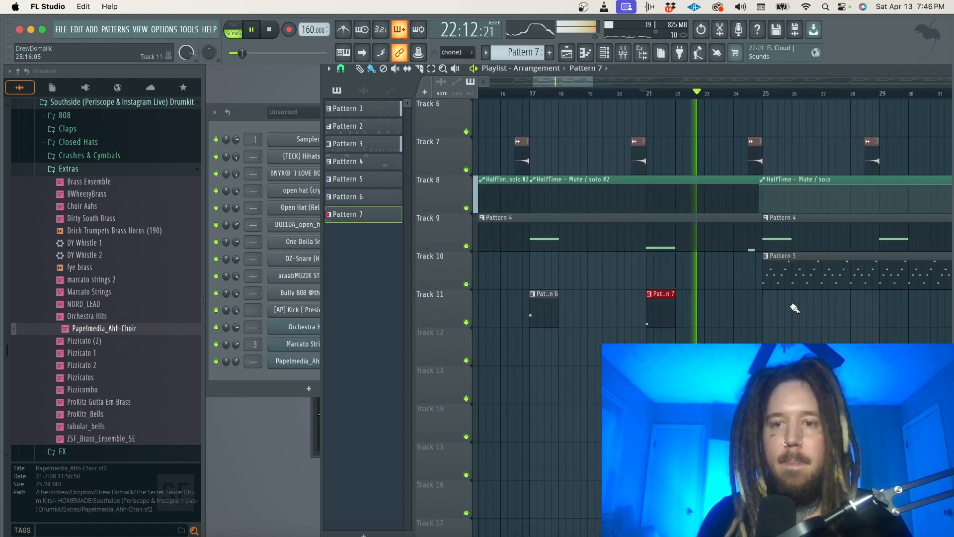
left_click(754, 312)
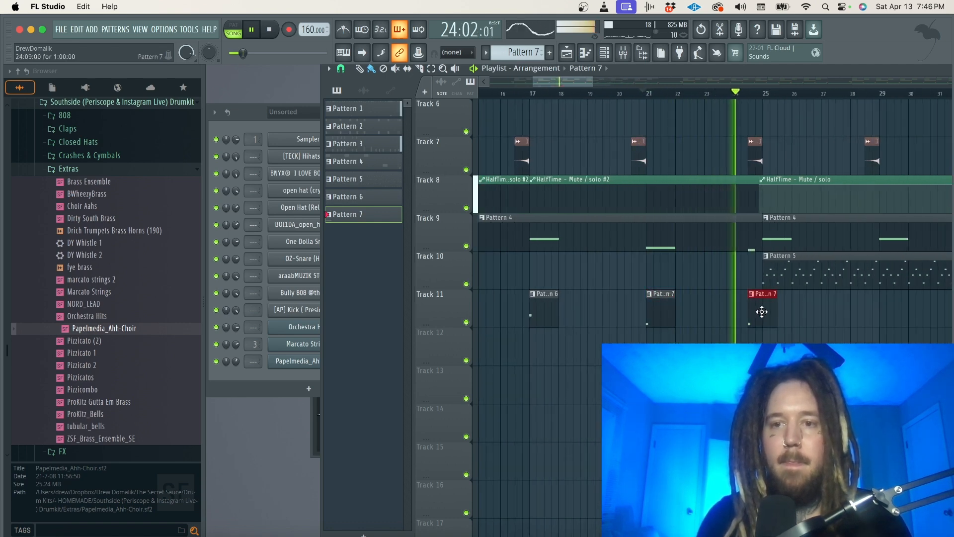
left_click_drag(773, 297, 761, 298)
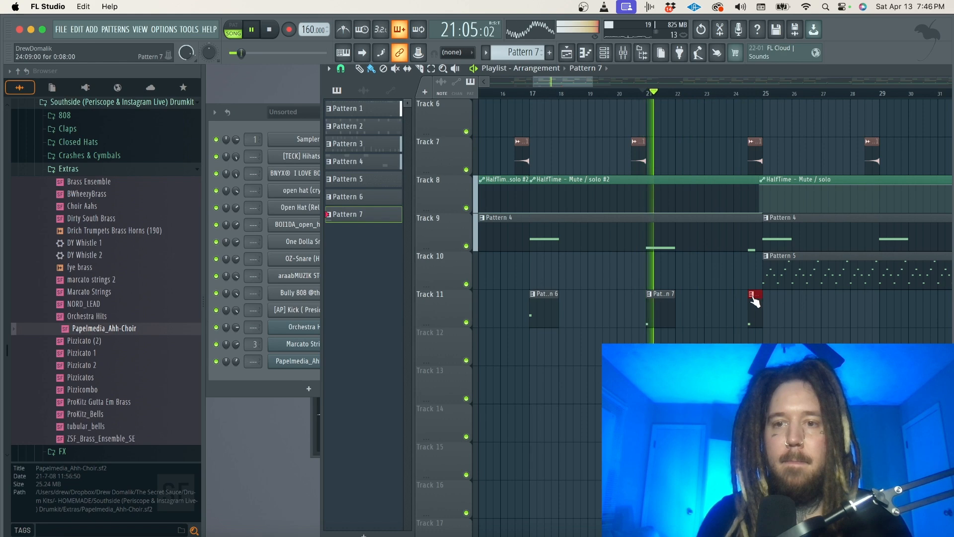
left_click(752, 294)
left_click(756, 310)
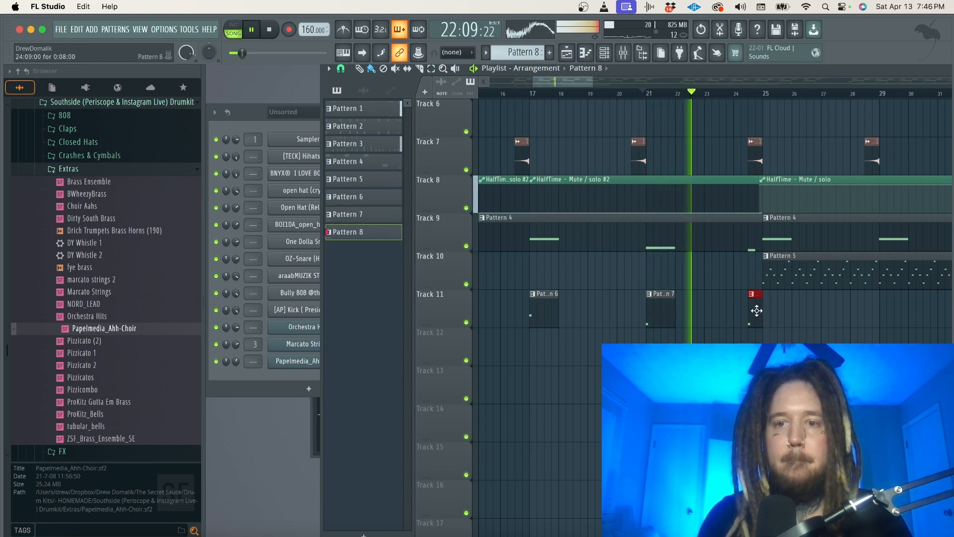
Open the notes of the Pattern 8 clip just before bar 25 on Track 11.
double_click(755, 310)
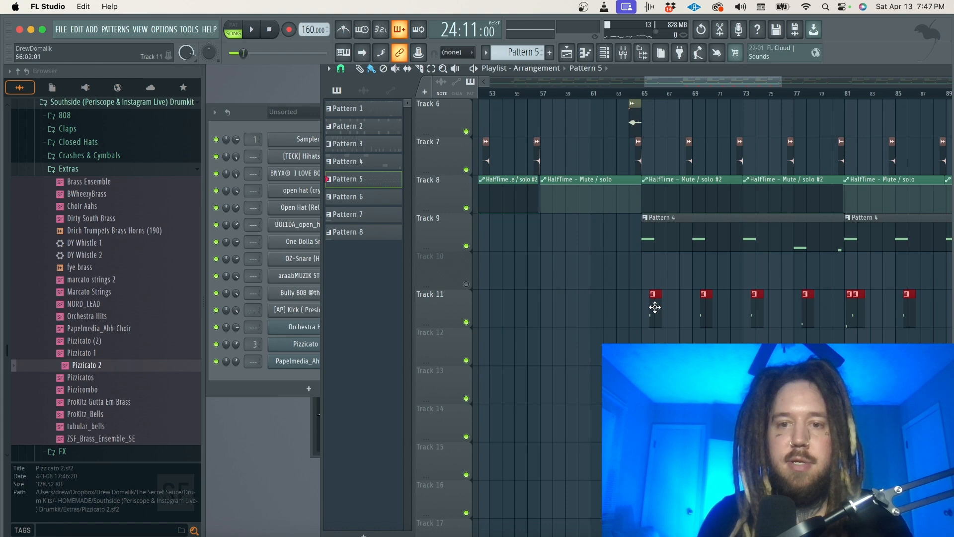
Insert Fruity Soft Clipper in the first effect slot of the Master track and play the beat through it.
left_click(624, 53)
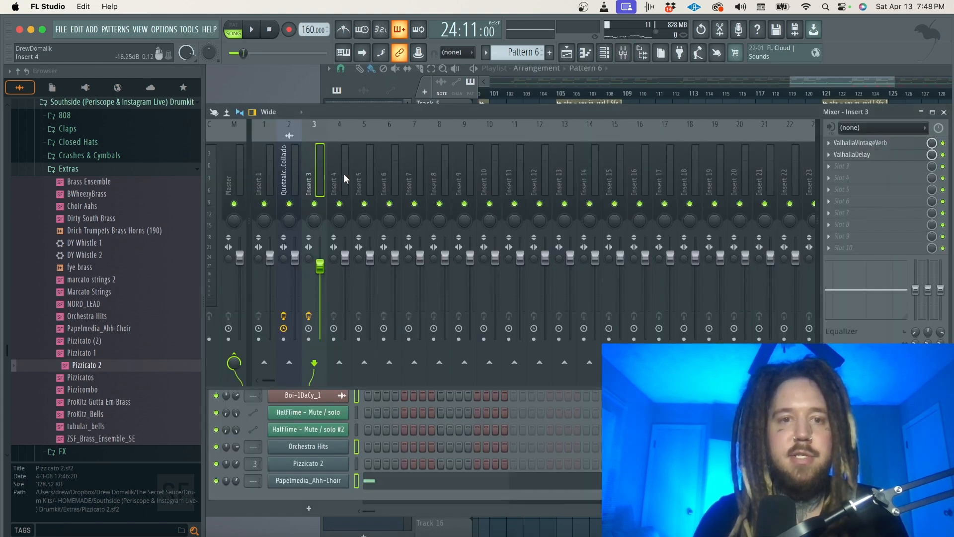
left_click(344, 174)
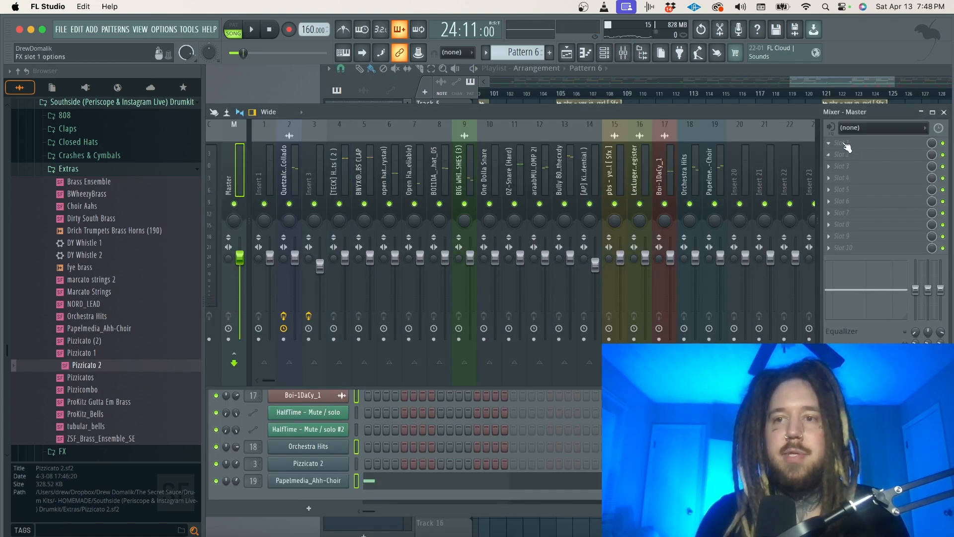
left_click(846, 146)
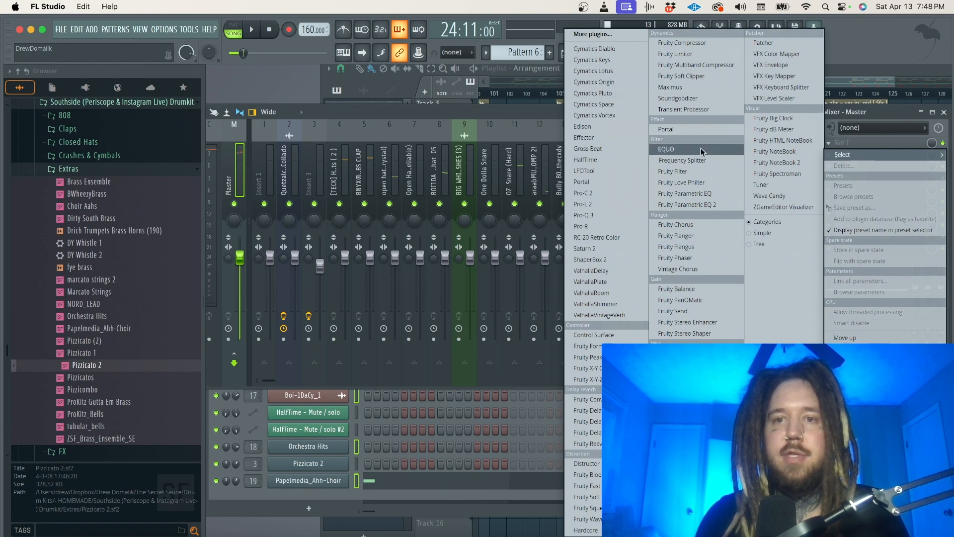
left_click(681, 75)
key("space")
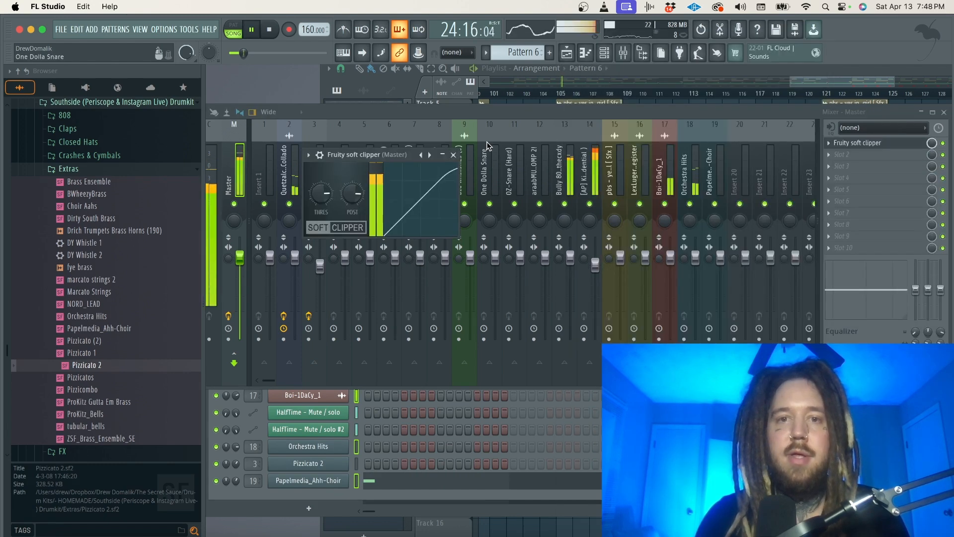
left_click(453, 155)
Set the kick's mixer level to about -1.7 dB and the Bully 808's to about 0.4 dB during playback.
left_click_drag(595, 264, 595, 267)
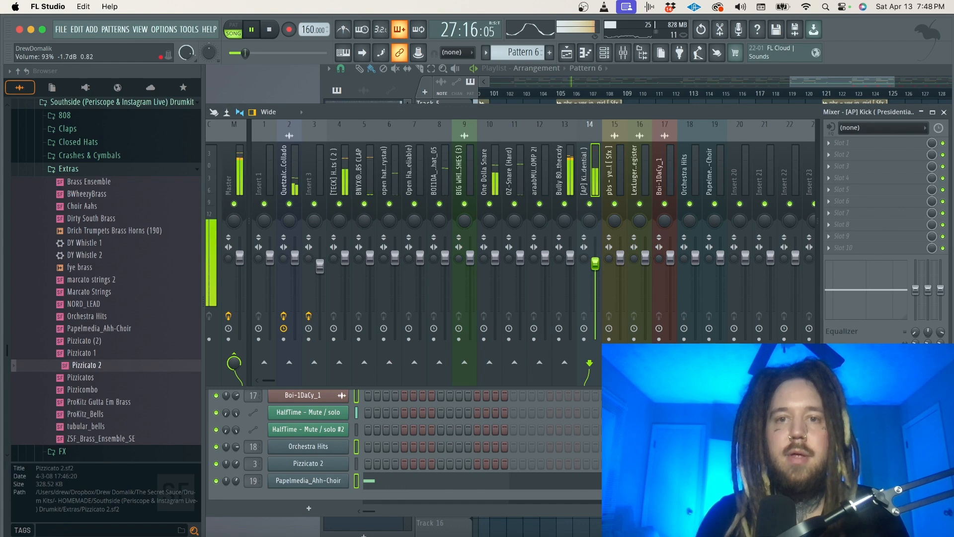
left_click(571, 257)
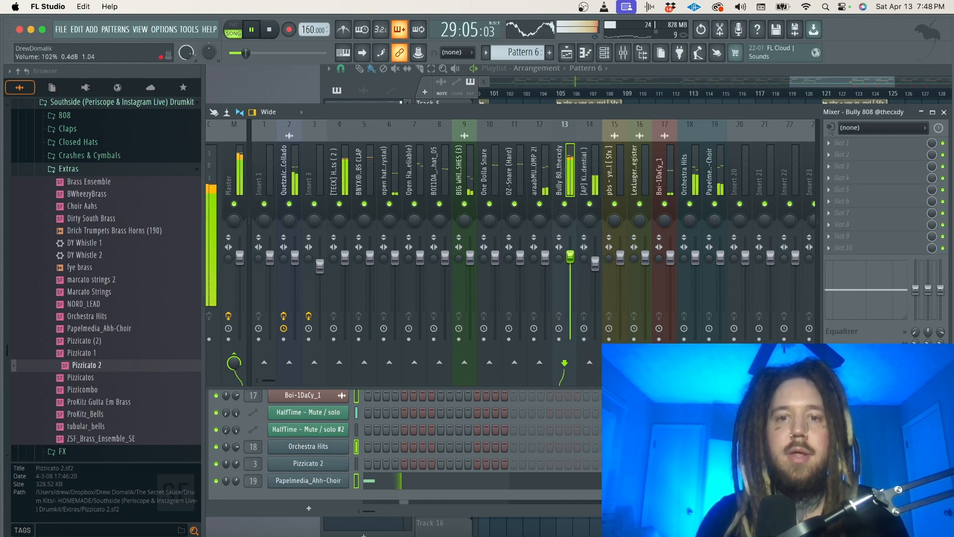
left_click_drag(570, 257, 570, 256)
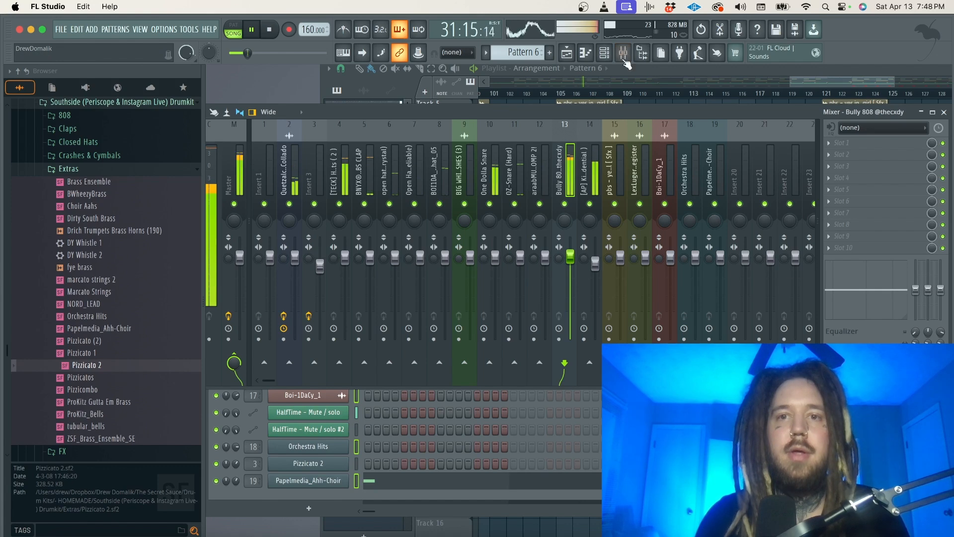
Reposition the mixer window and cut the low shelf on the Orchestra Hits track by 18 dB at about 248 Hz.
left_click(605, 54)
left_click(624, 55)
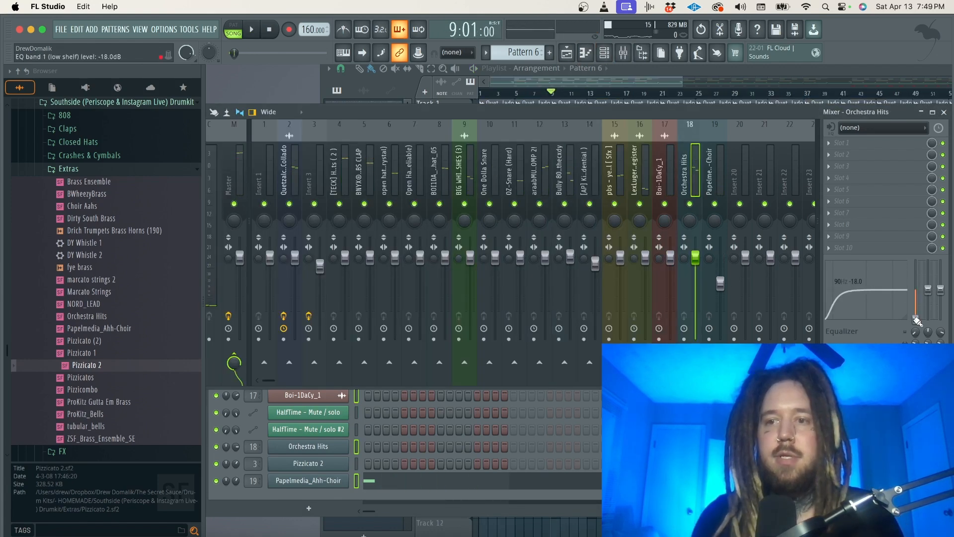
left_click_drag(784, 107, 590, 63)
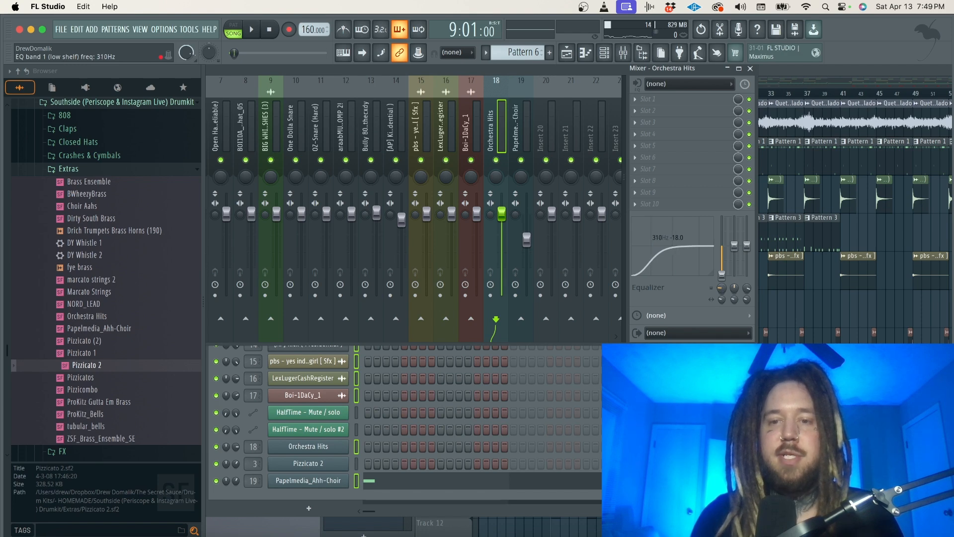
Raise the Bully 808 mixer level slightly while playing the beat from bar 9.
key("space")
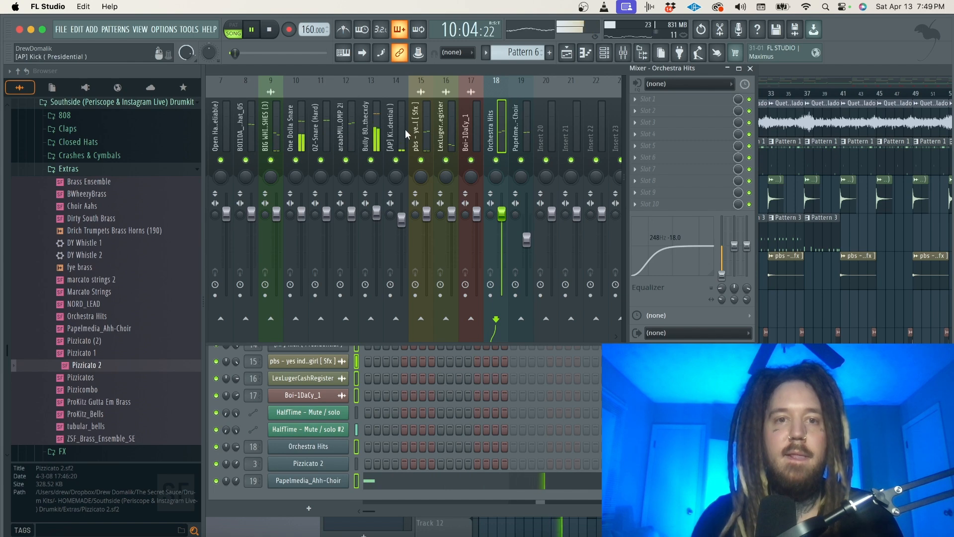
left_click_drag(376, 209, 376, 207)
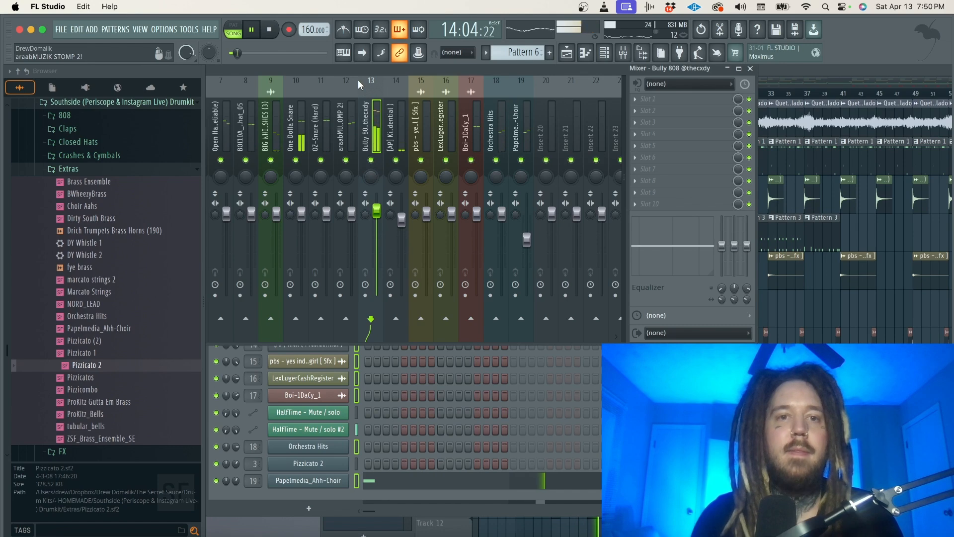
double_click(323, 71)
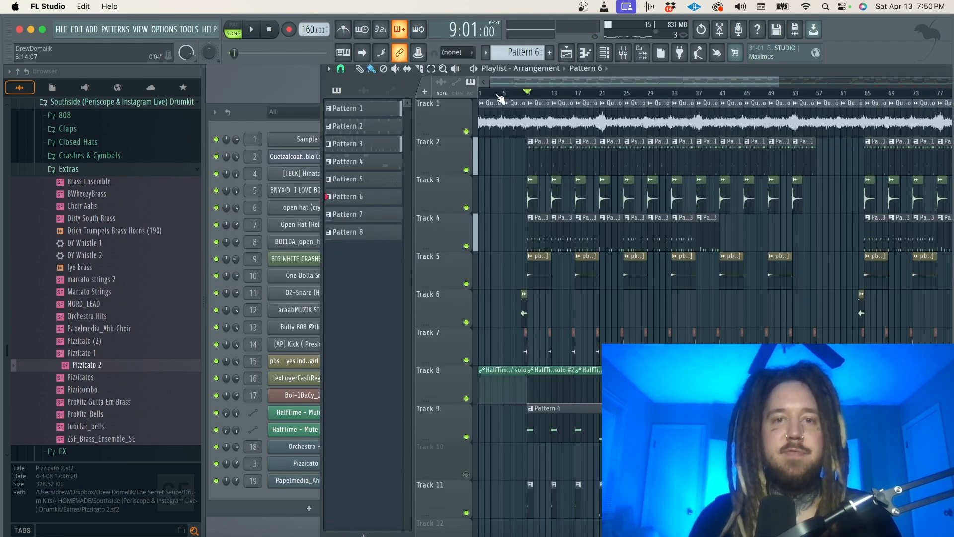
Play the finished arrangement from bar 1 to about bar 32, and stop playback.
left_click_drag(493, 94, 473, 93)
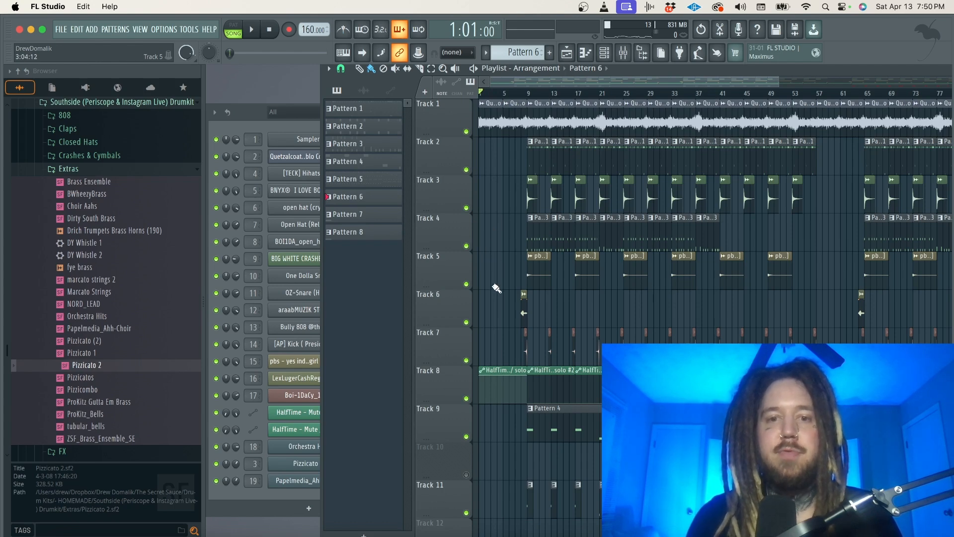
key("space")
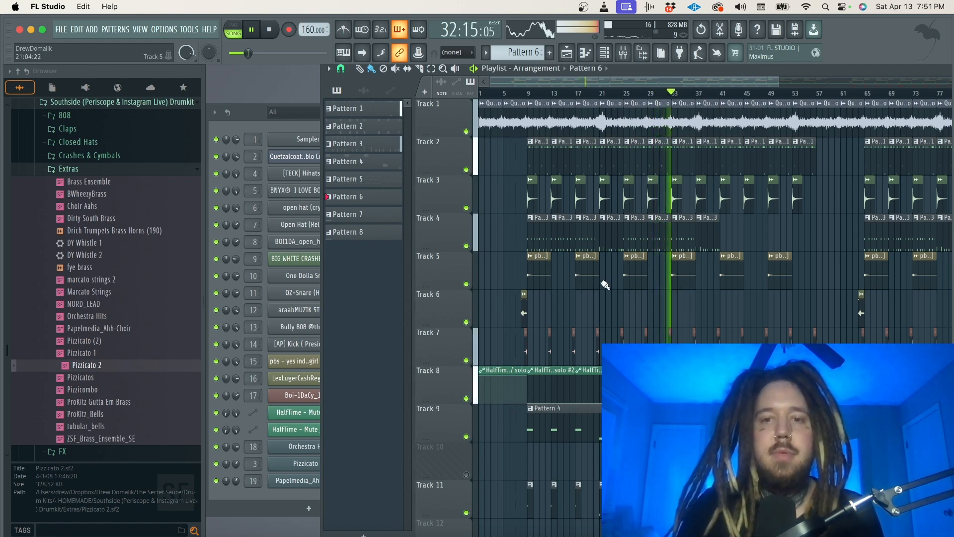
key("space")
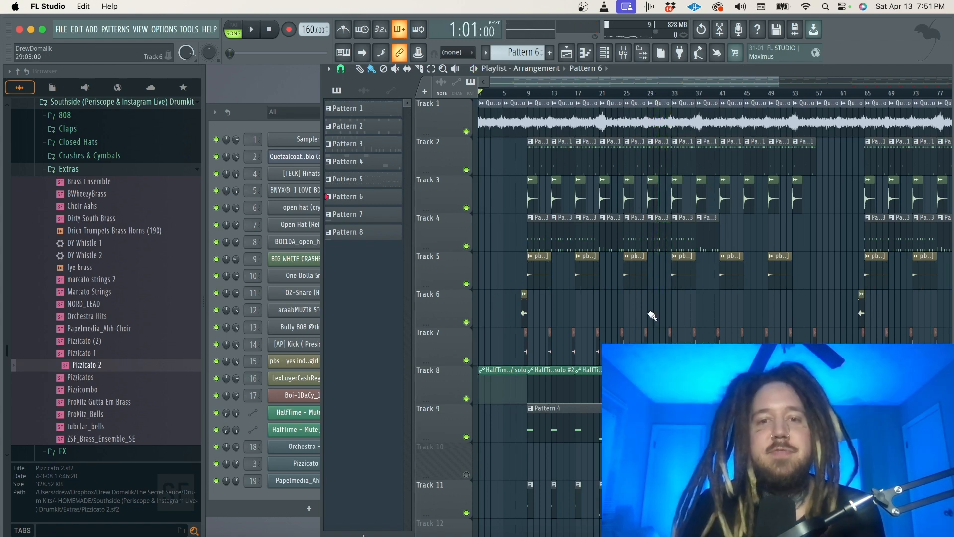